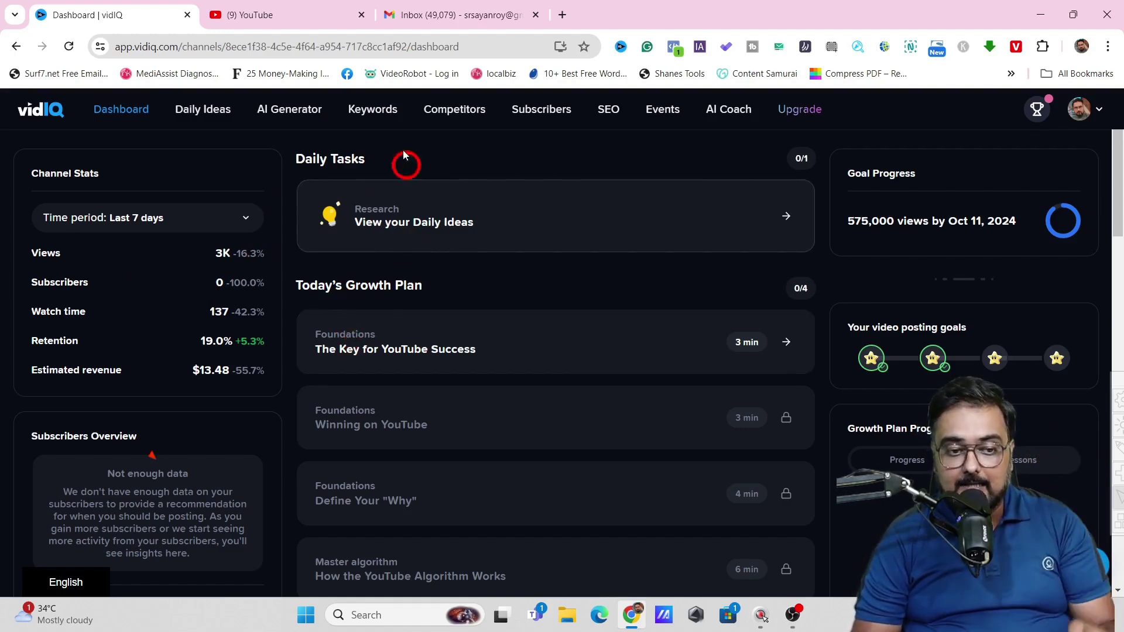
Glance at the YouTube home page, then review the vidIQ dashboard, including the Channel Stats time periods and Growth Plan Progress.
left_click(290, 17)
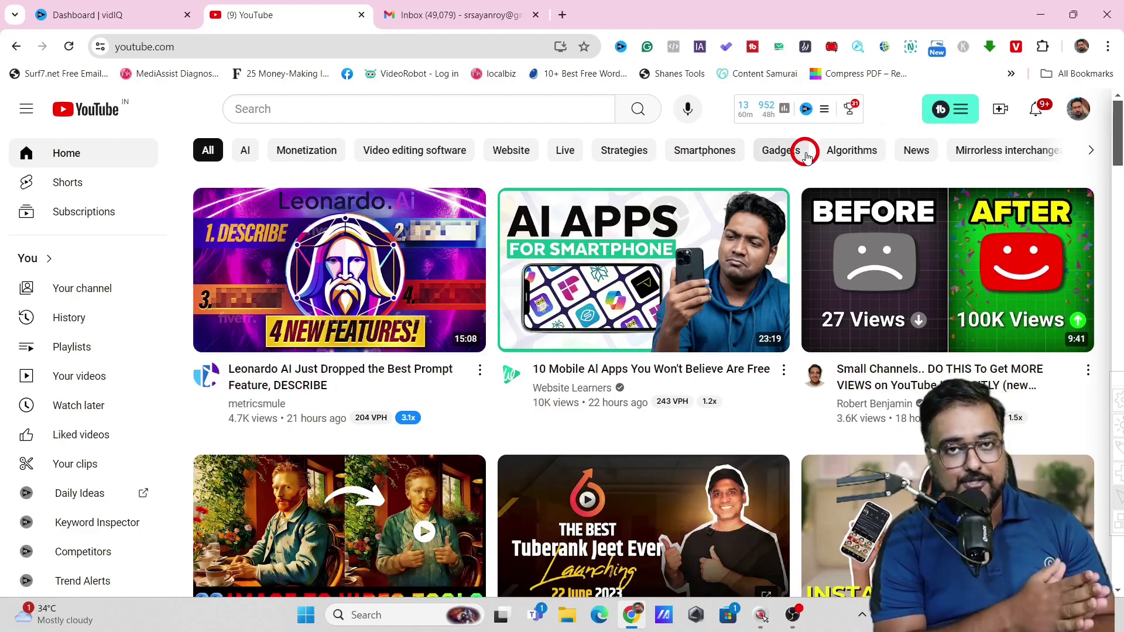
left_click(117, 16)
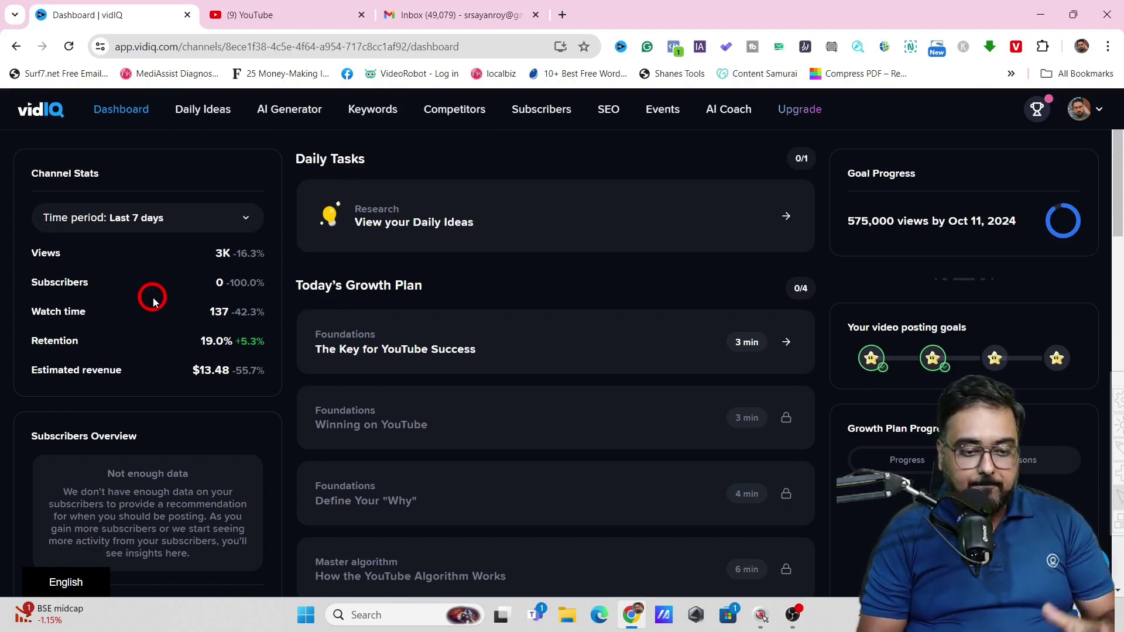
left_click(189, 229)
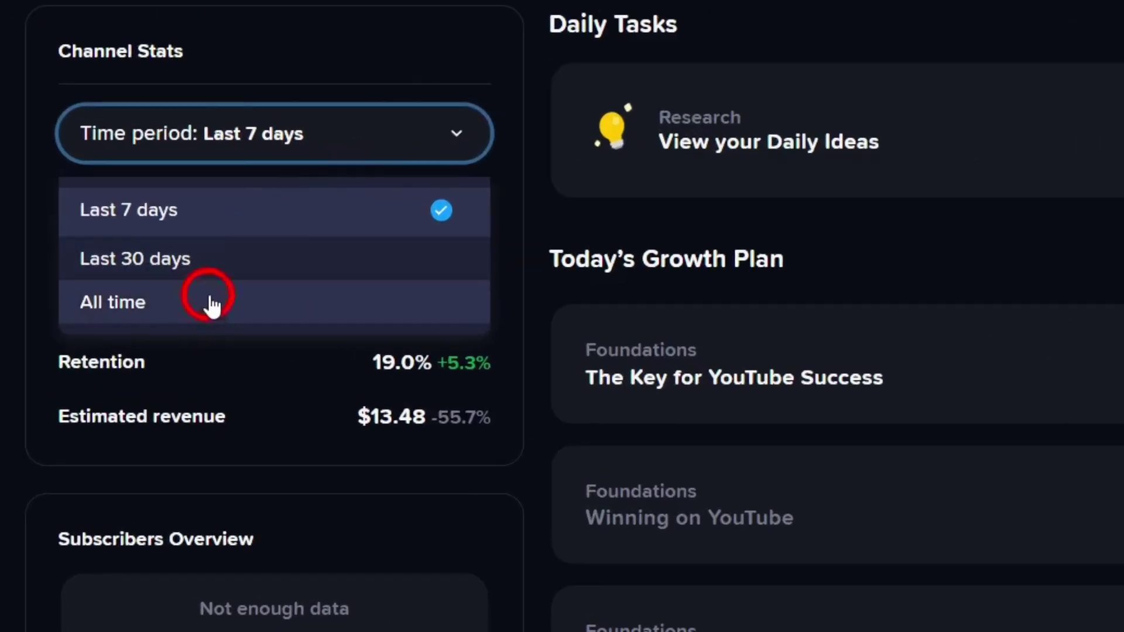
left_click(726, 50)
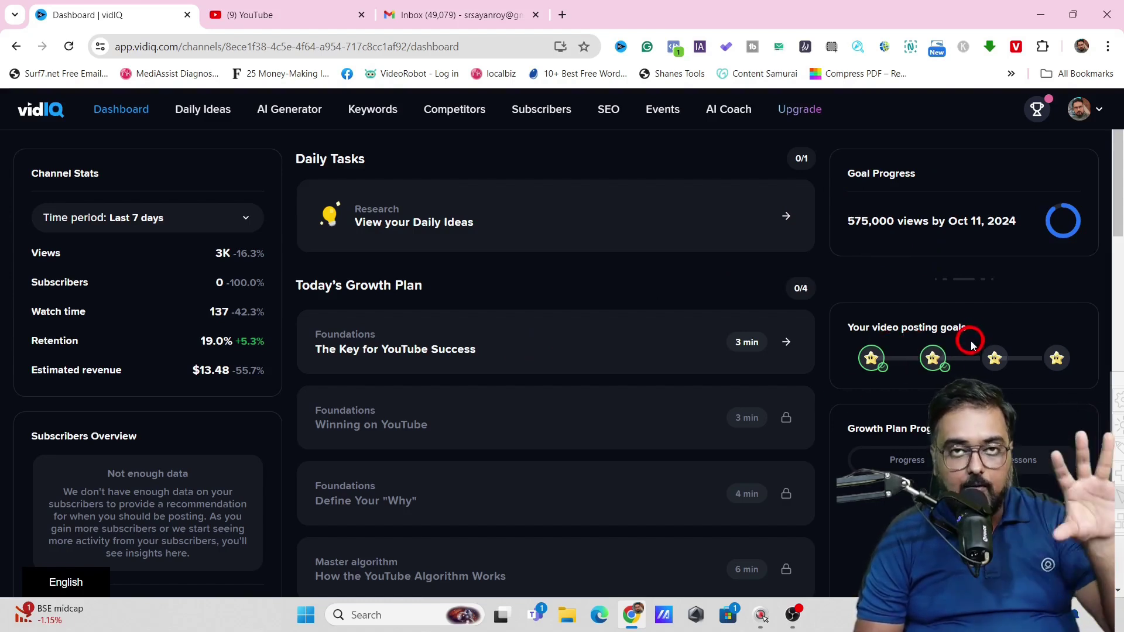
left_click_drag(1118, 202, 1116, 271)
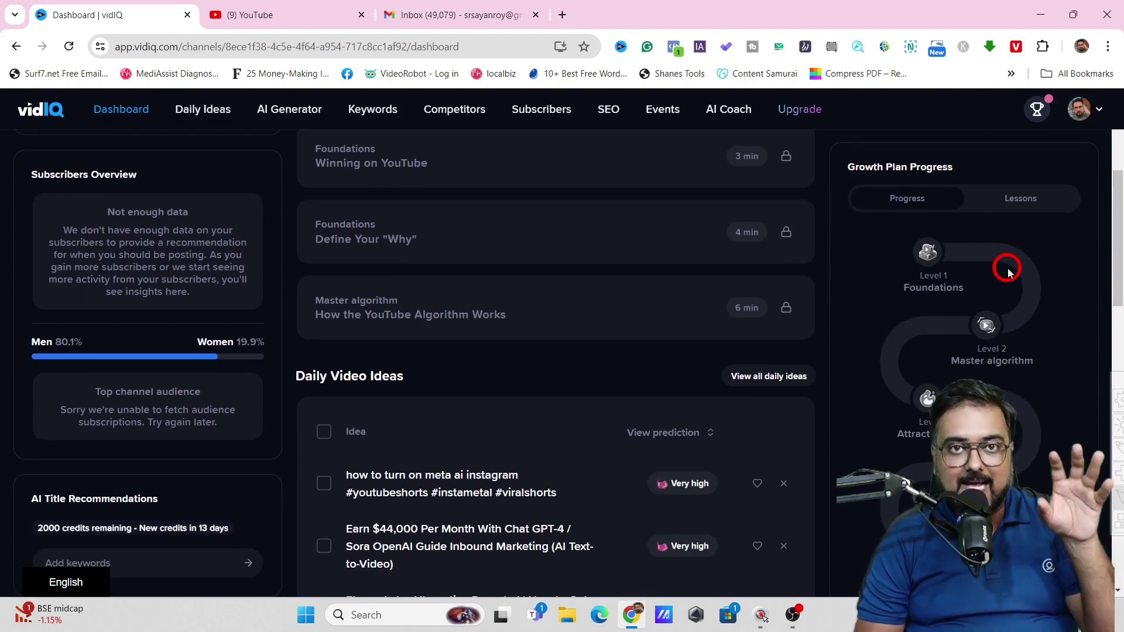
left_click_drag(1116, 221, 1119, 134)
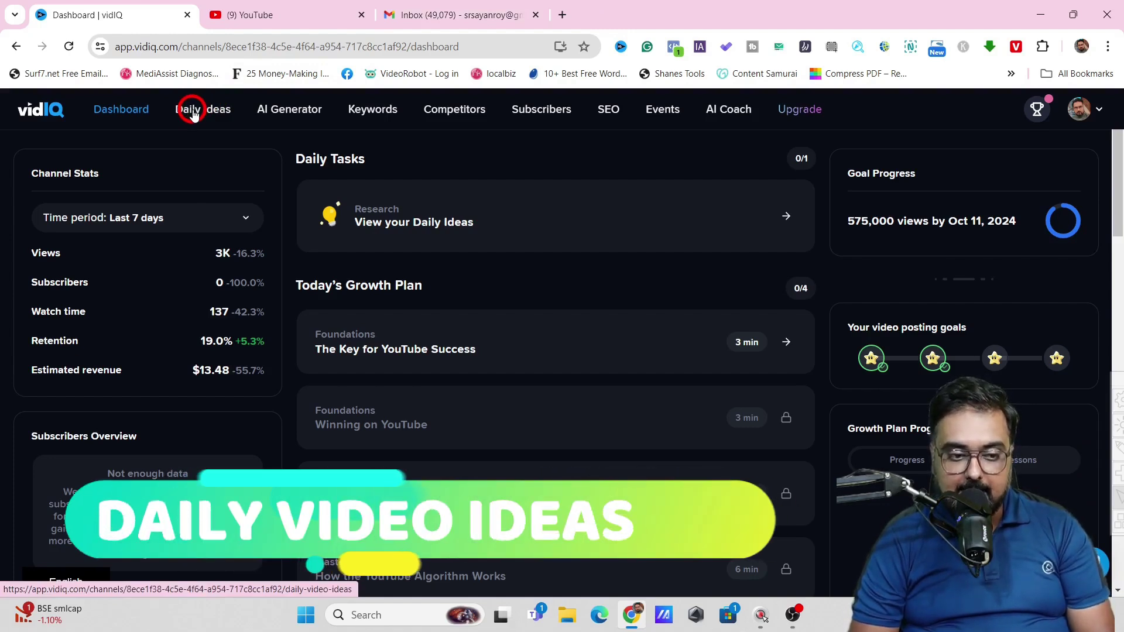
Open Daily Ideas and sort the personalized ideas by view prediction, lowest first and then highest first.
left_click(194, 111)
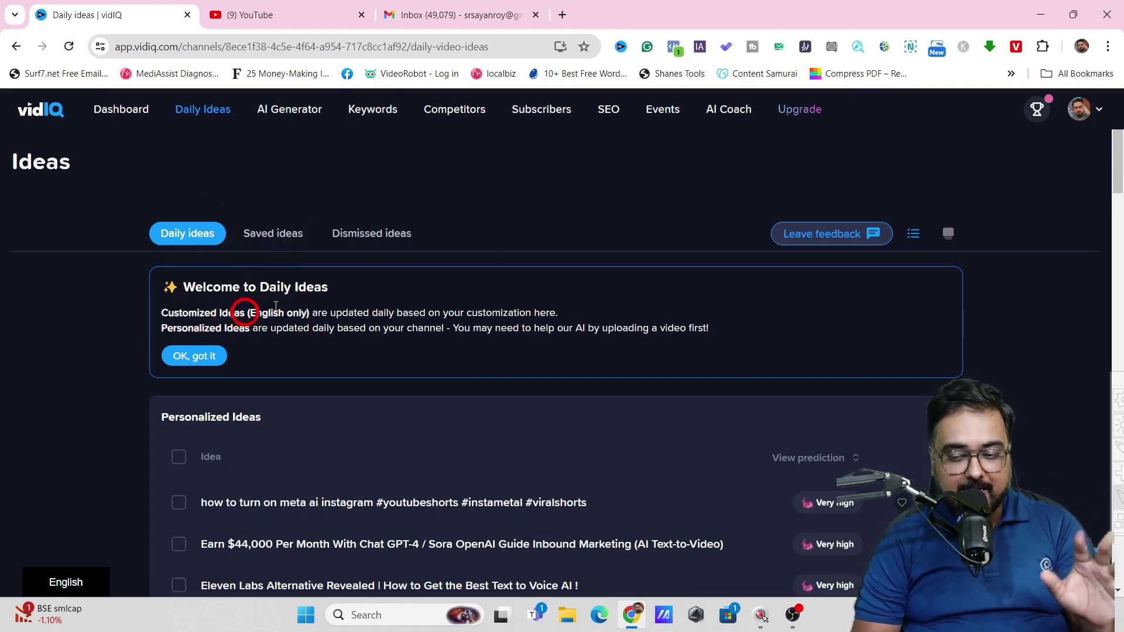
left_click_drag(1118, 167, 1115, 213)
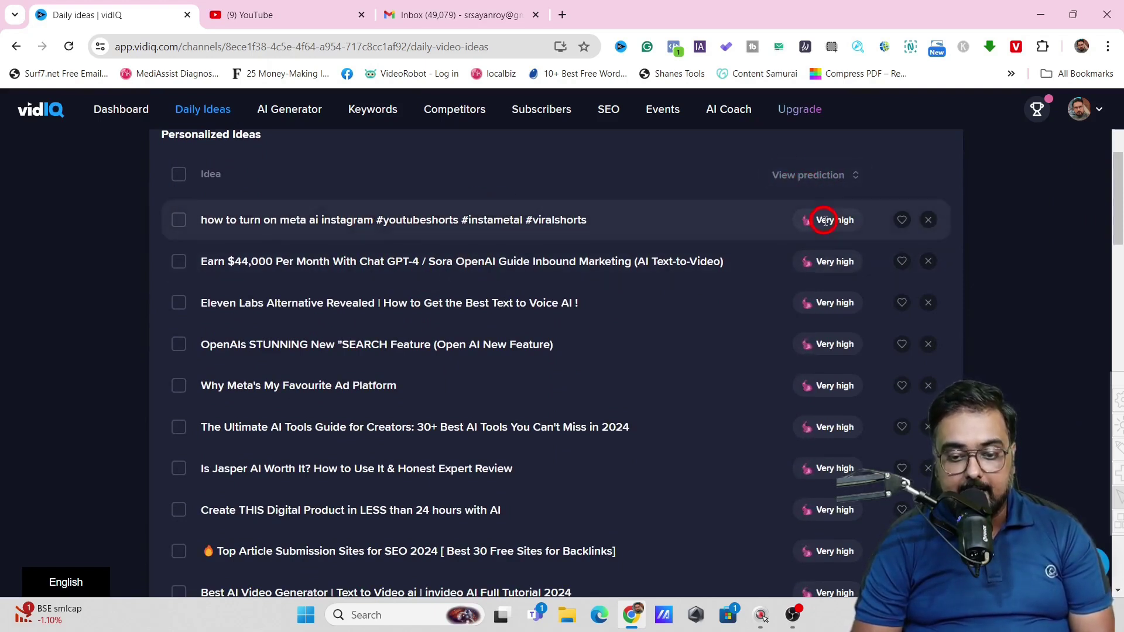
left_click(832, 177)
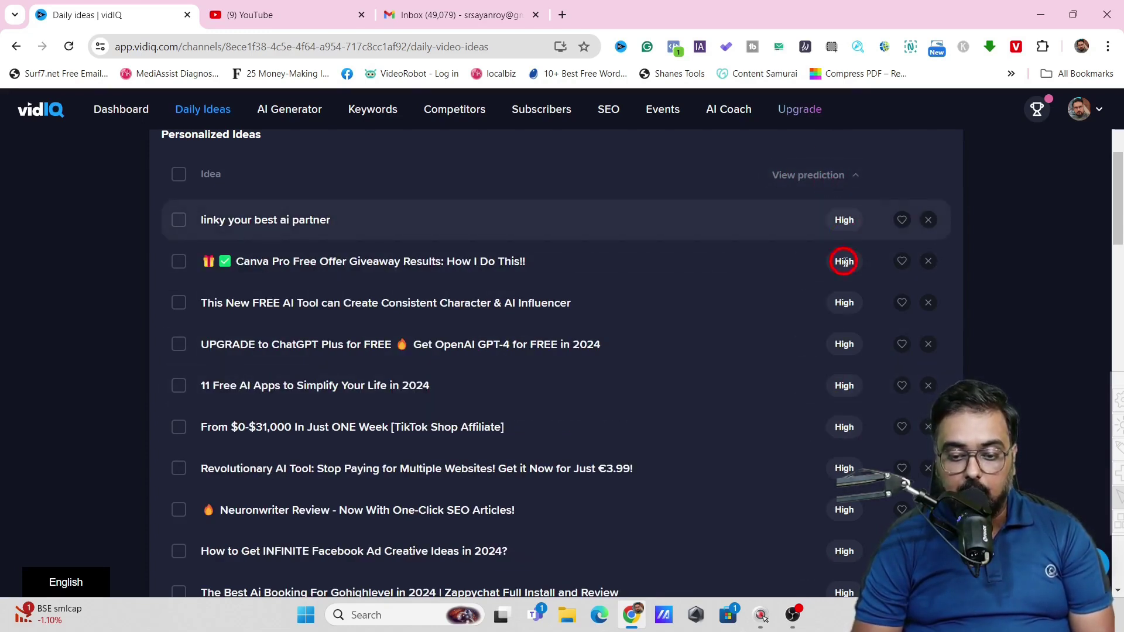
left_click(832, 178)
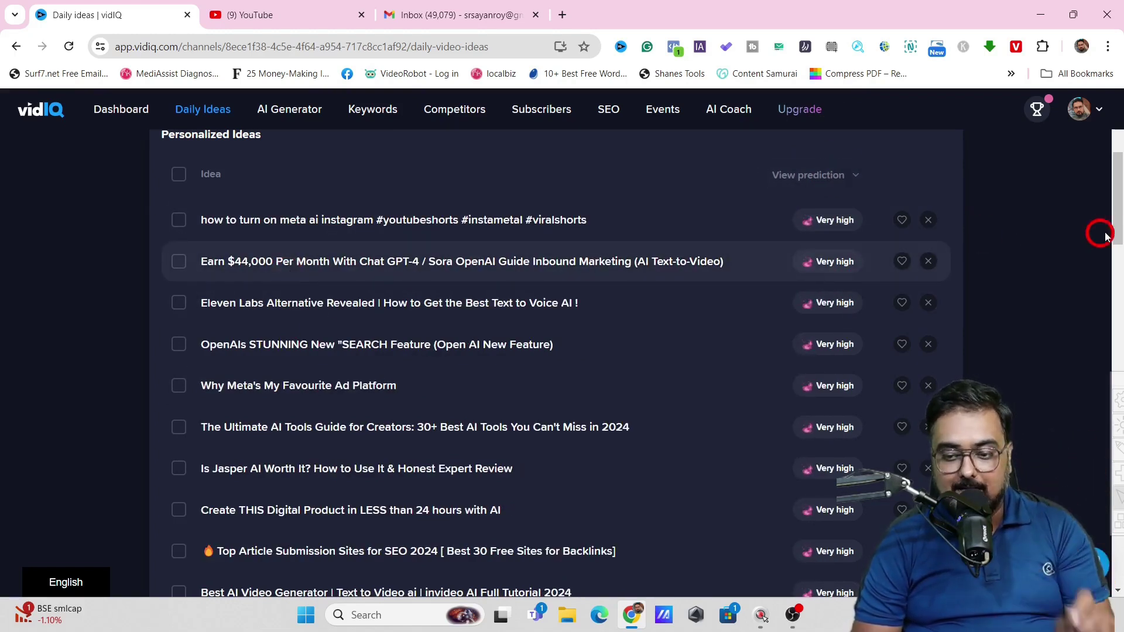
left_click_drag(1118, 206, 1112, 143)
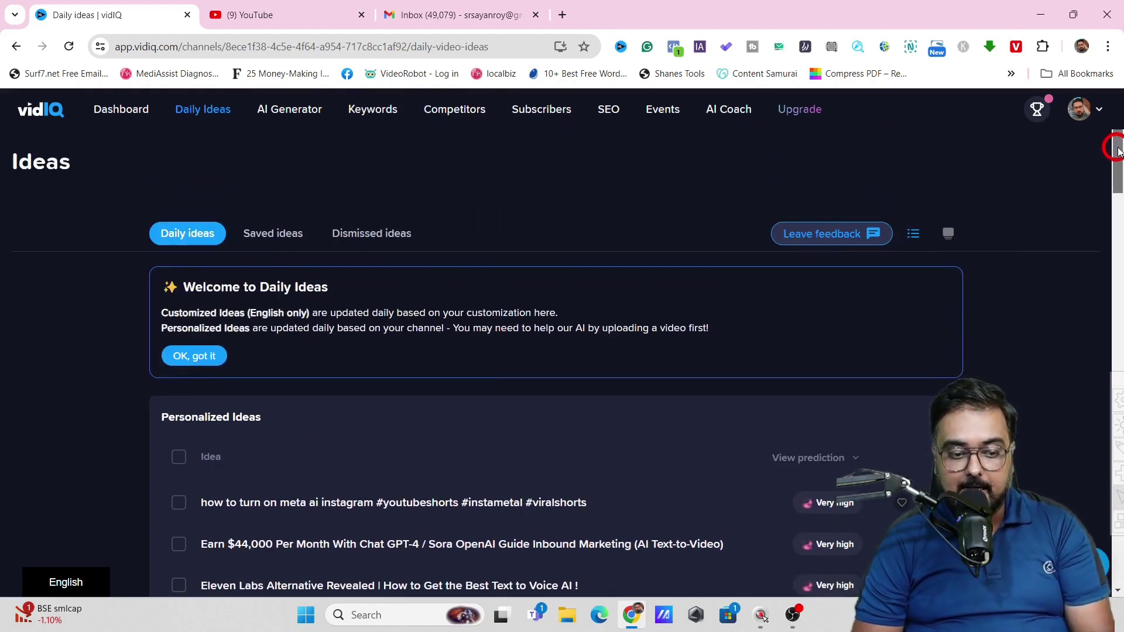
Dismiss the Daily Ideas welcome message, then select all personalized ideas and clear that selection.
left_click(180, 354)
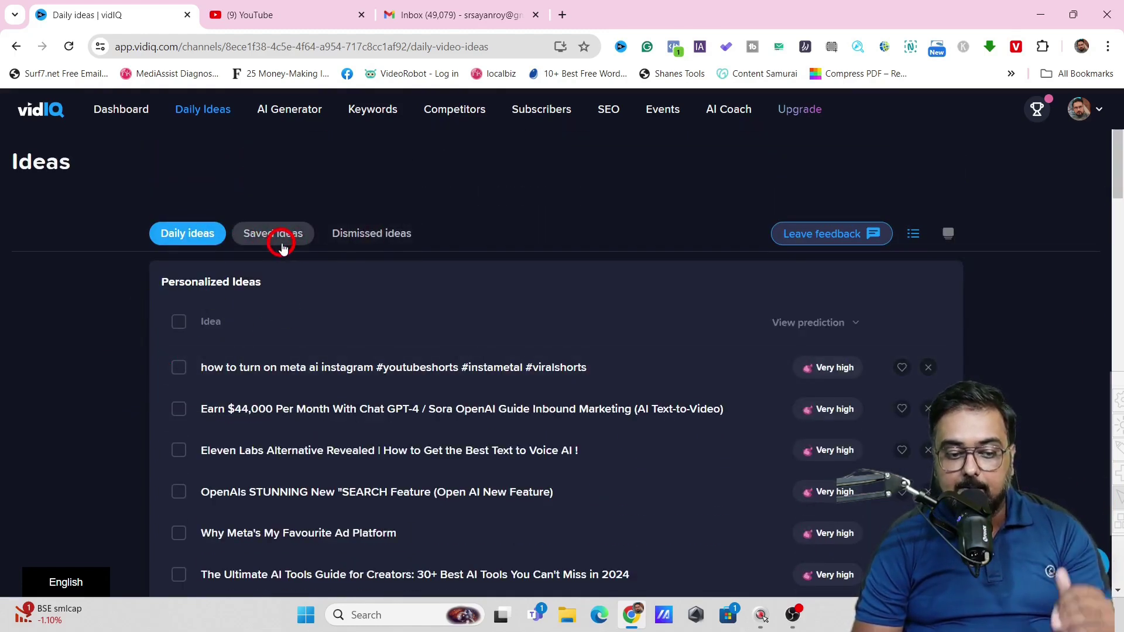
left_click(180, 323)
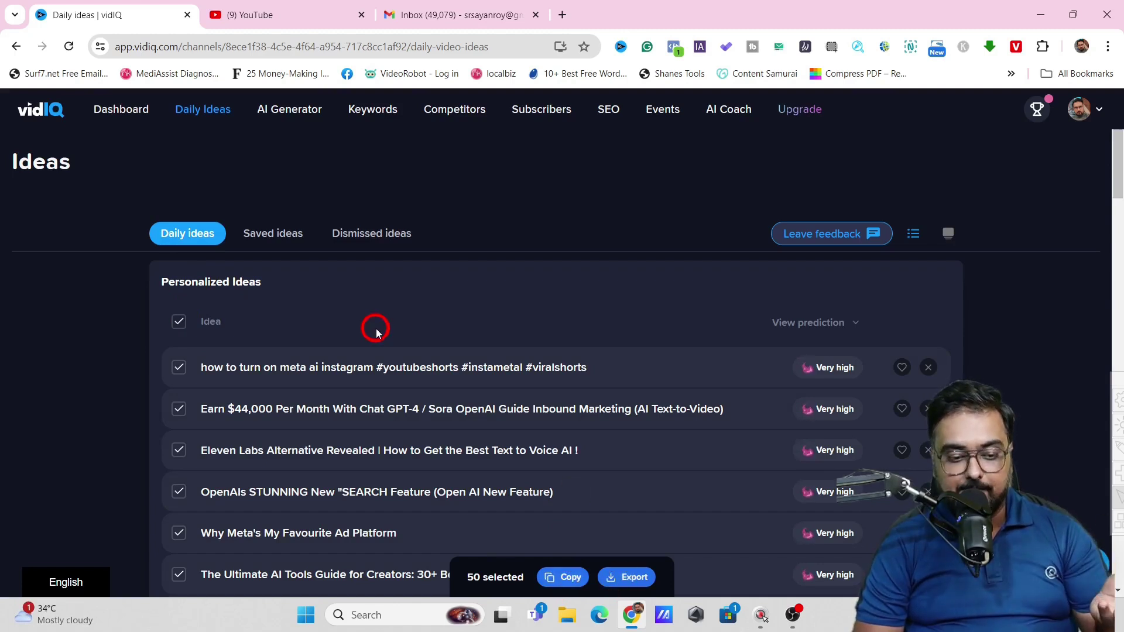
left_click(193, 316)
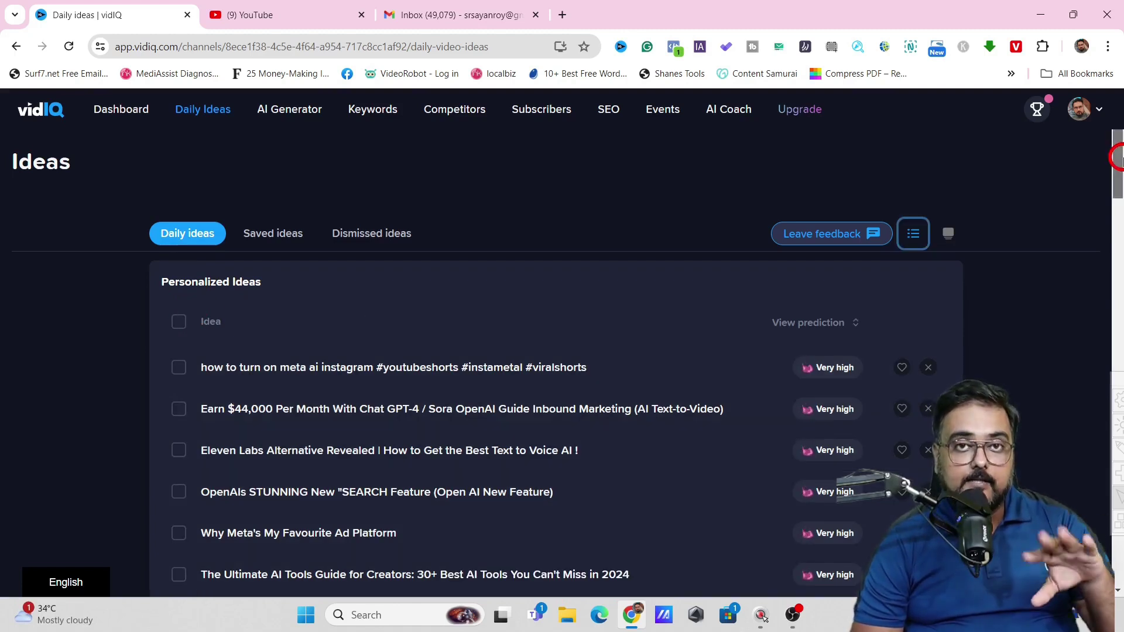
Generate customized video ideas from the keyword "affiliate marketing" and review the suggested titles.
left_click_drag(1118, 157, 1120, 551)
left_click(217, 501)
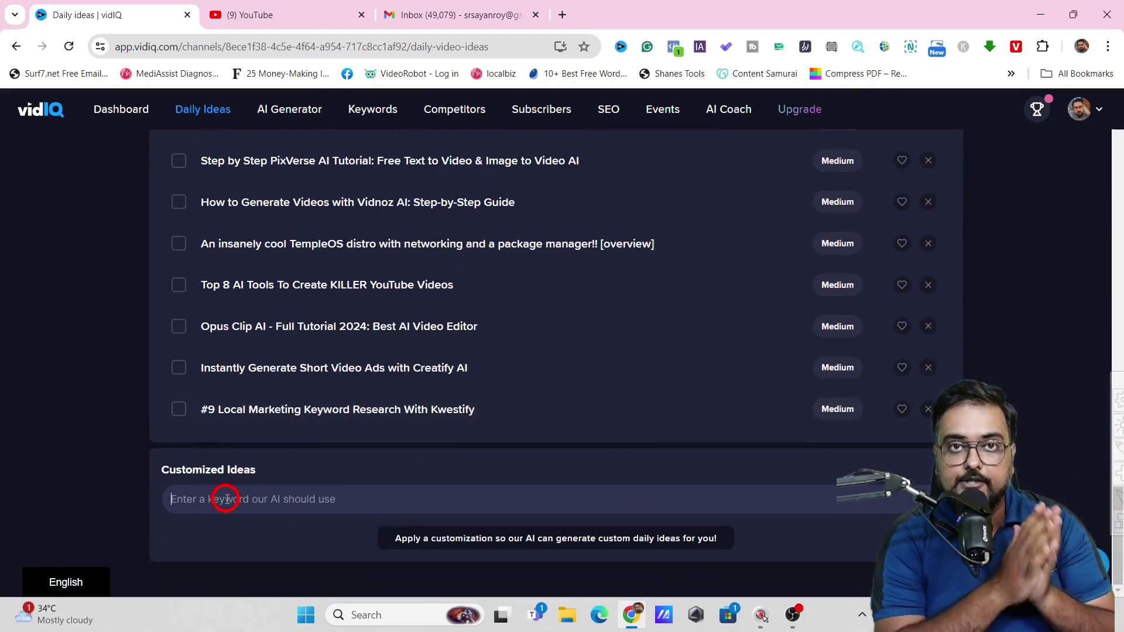
type("affi")
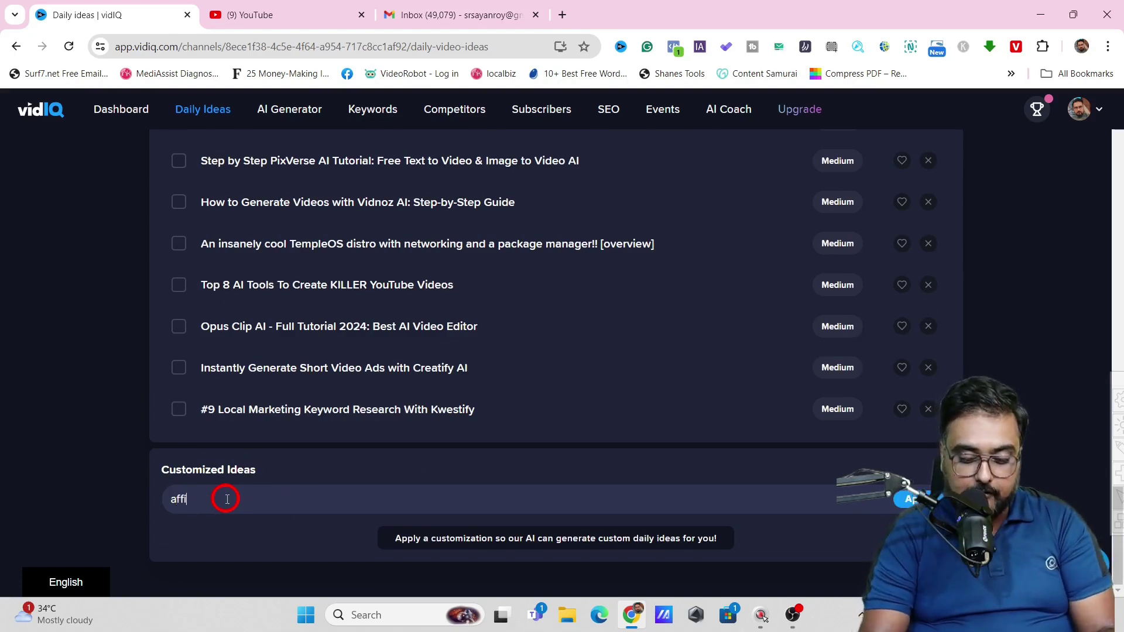
type("liate aff")
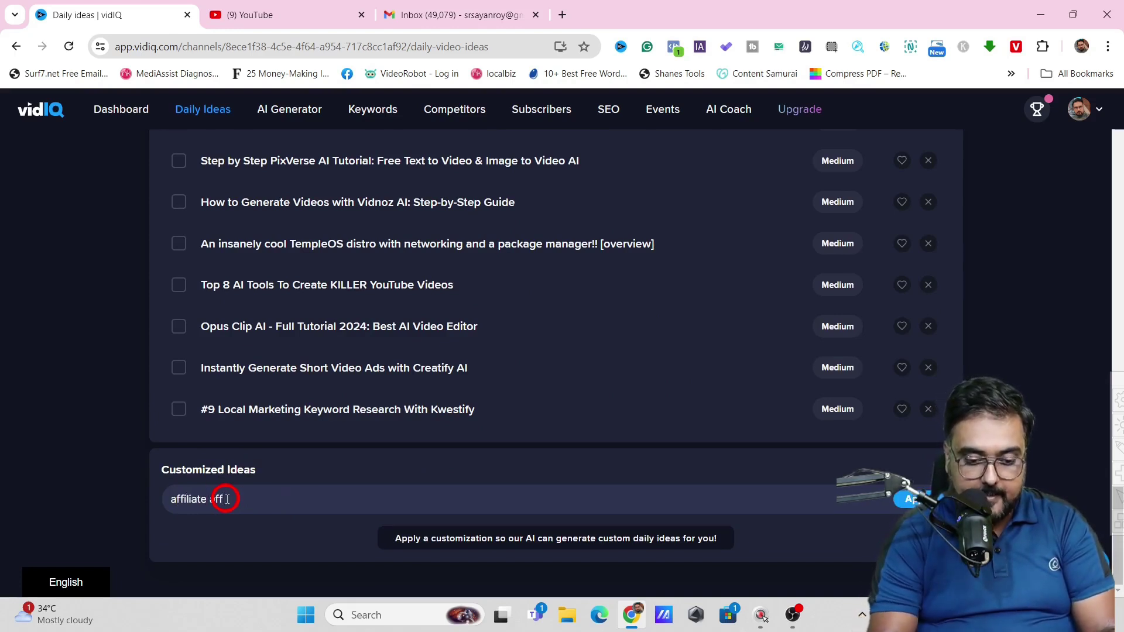
type("keting")
left_click(908, 505)
left_click(1117, 596)
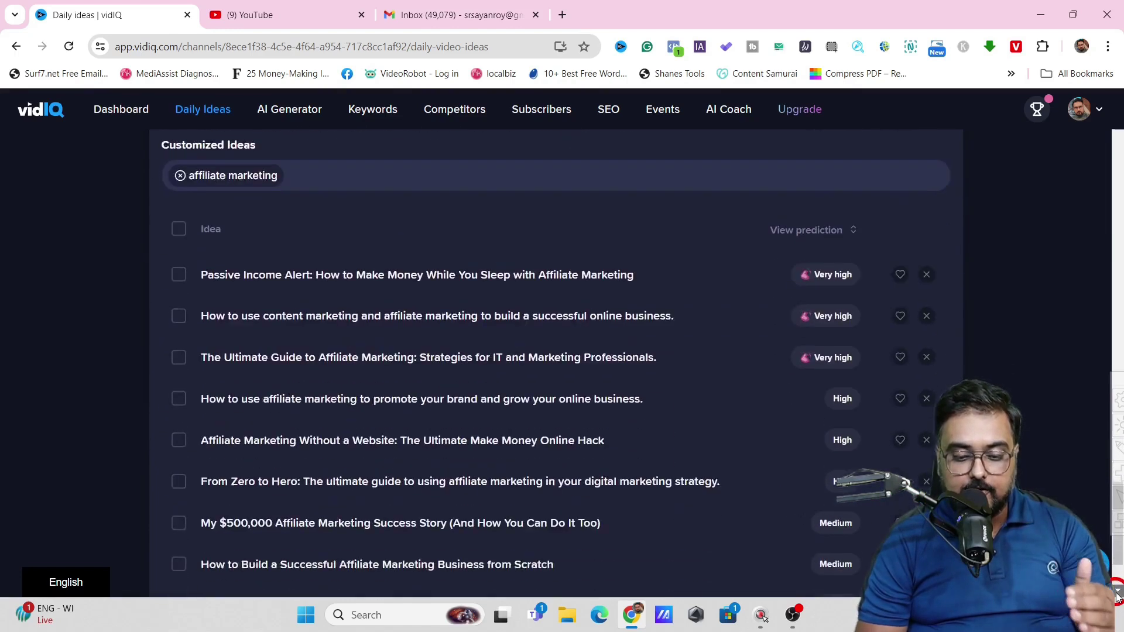
left_click(824, 163)
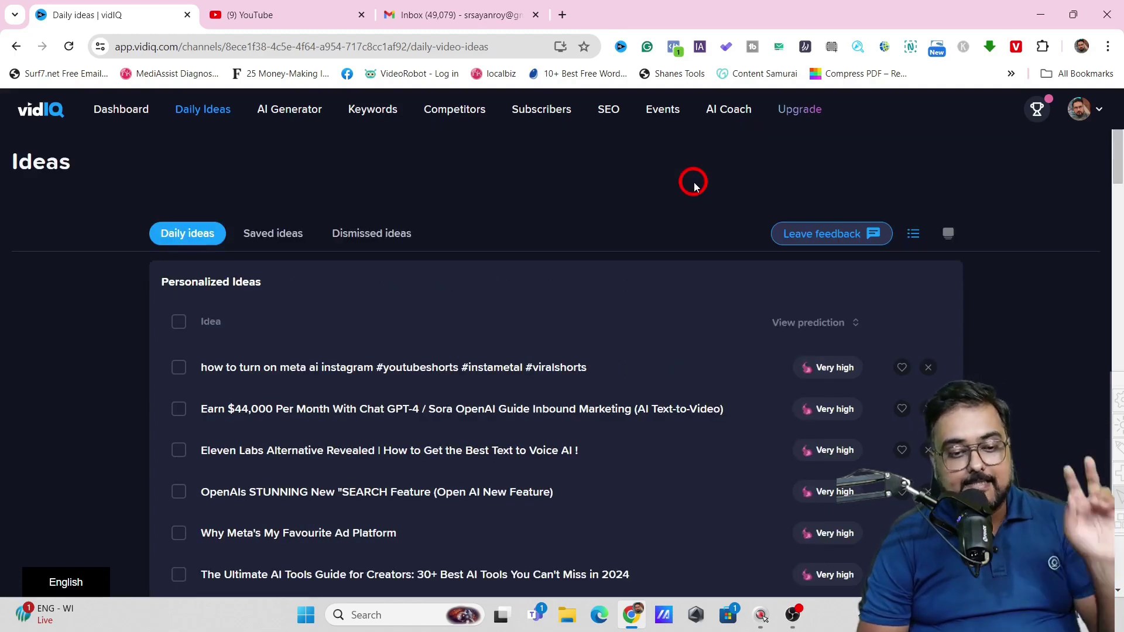
Look up "affiliate marketing" in the Keywords research section.
left_click(374, 111)
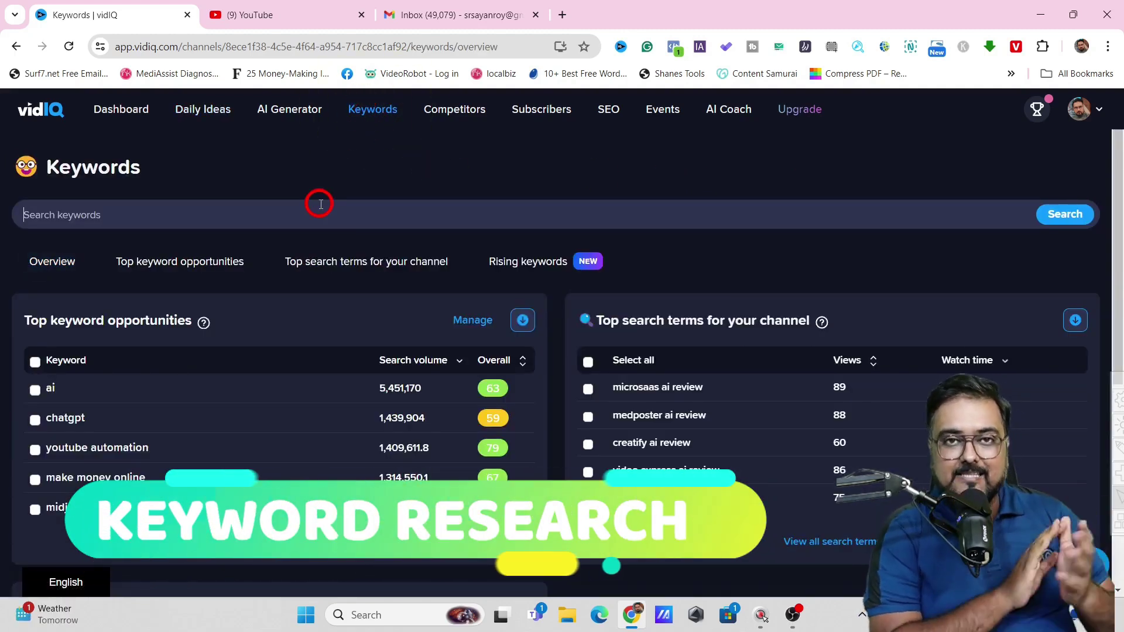
left_click(136, 218)
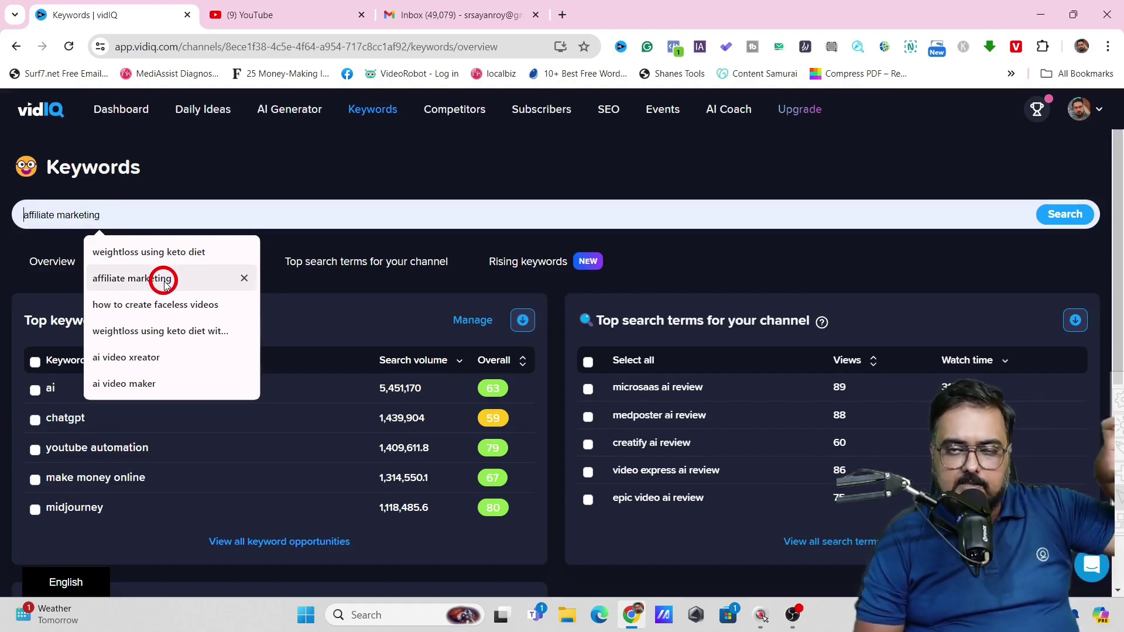
left_click(164, 283)
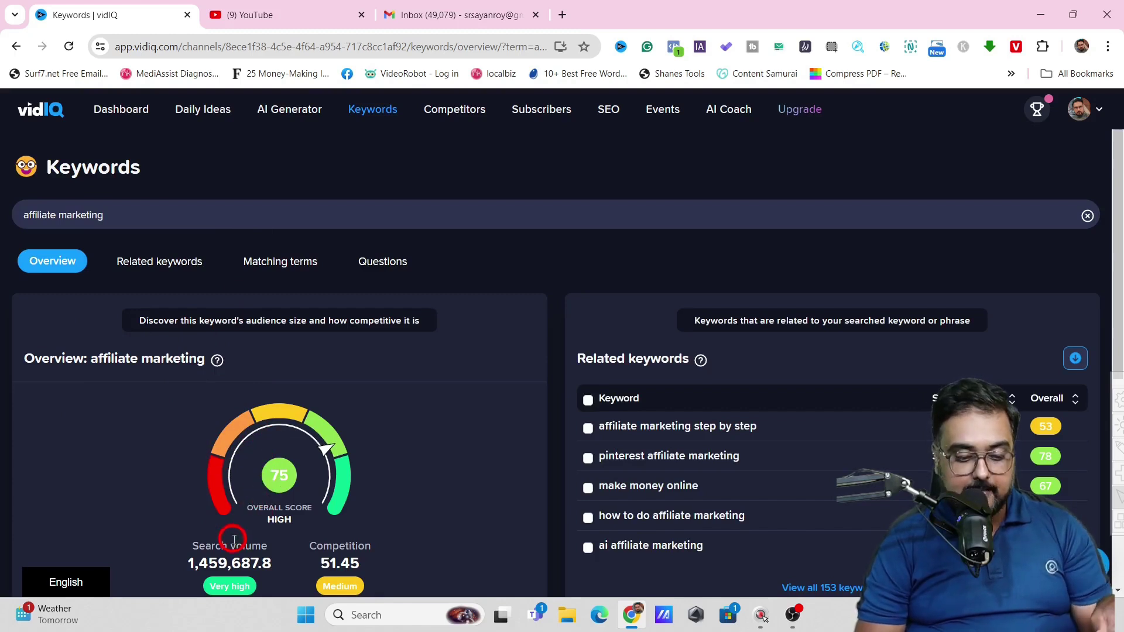
Examine the keyword overview for "affiliate marketing": search volume, overall score, related keywords, matching terms and questions.
left_click_drag(185, 541, 271, 566)
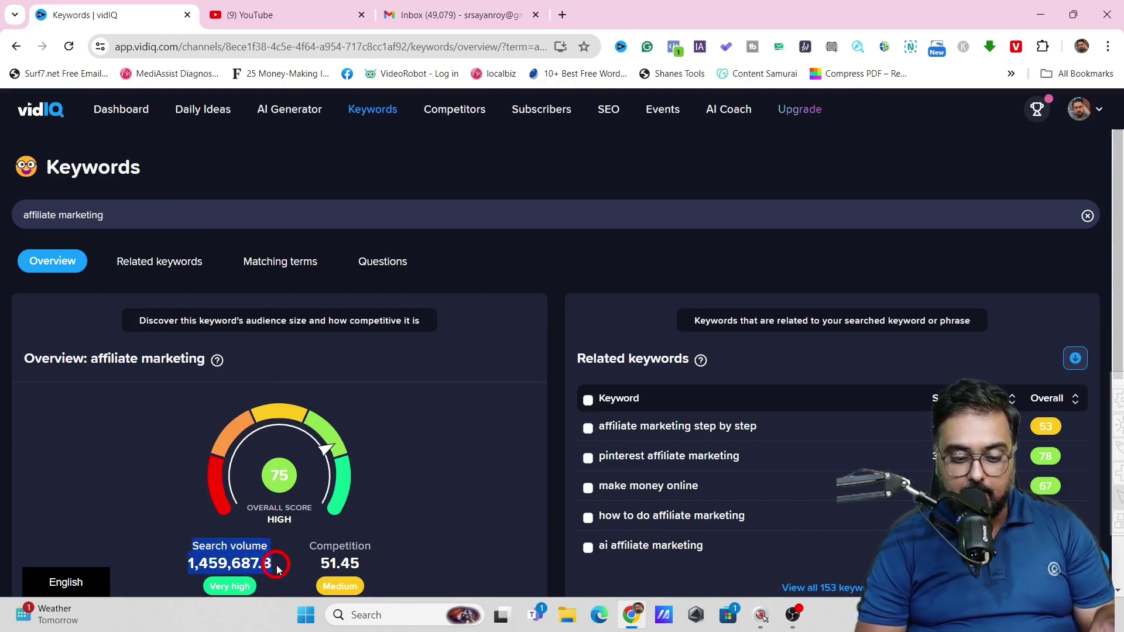
left_click(292, 559)
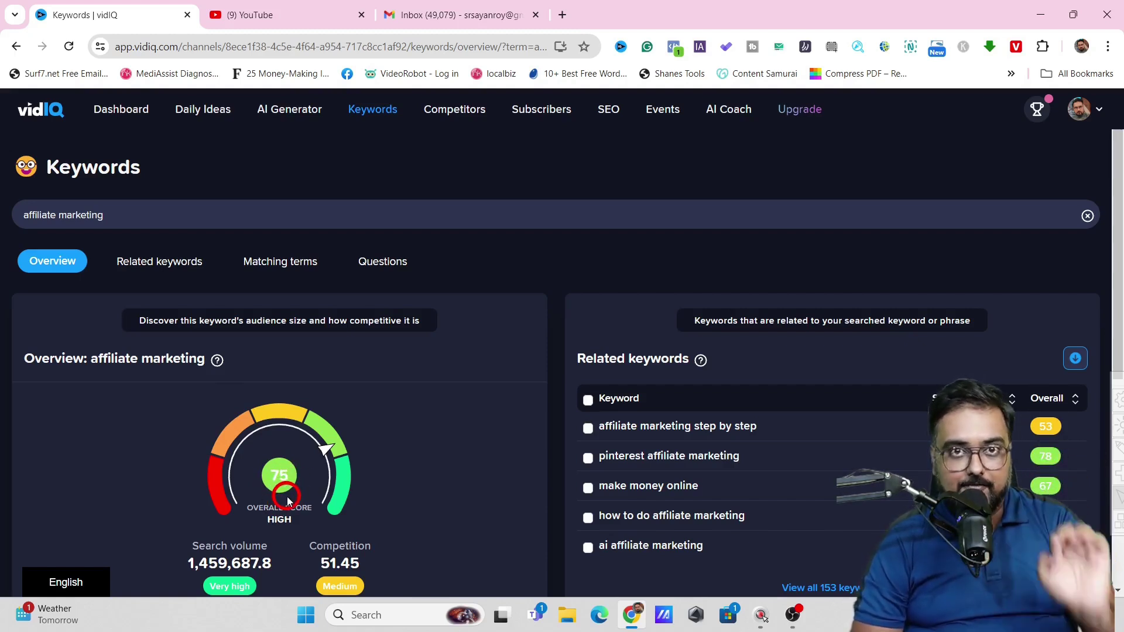
scroll(287, 501, "down", 1)
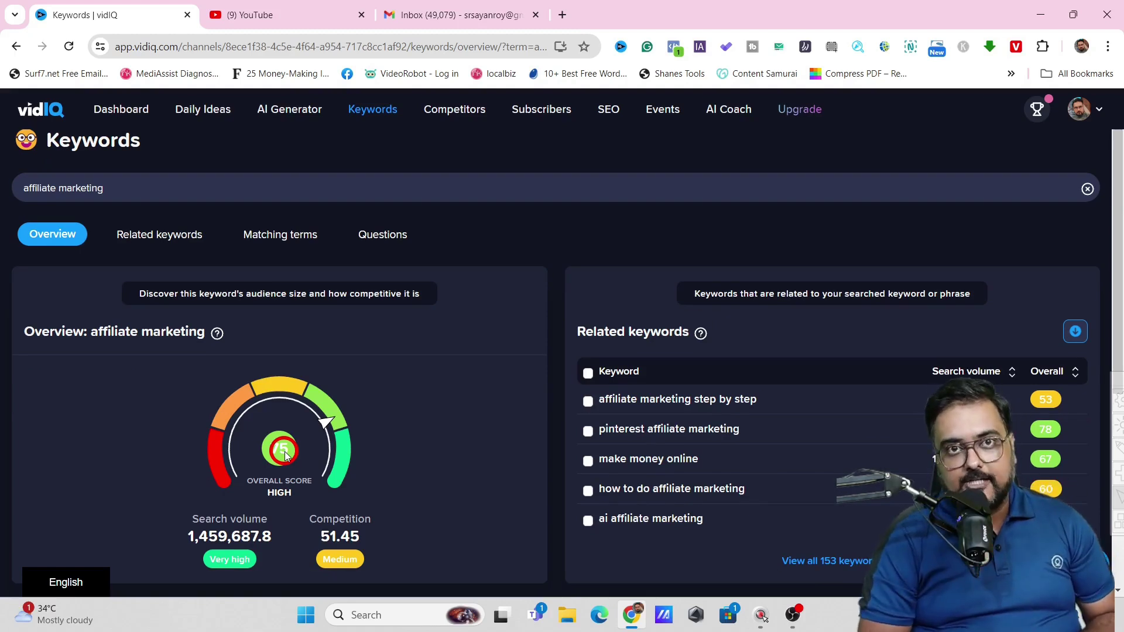
left_click_drag(590, 329, 759, 319)
left_click_drag(1116, 231, 1109, 444)
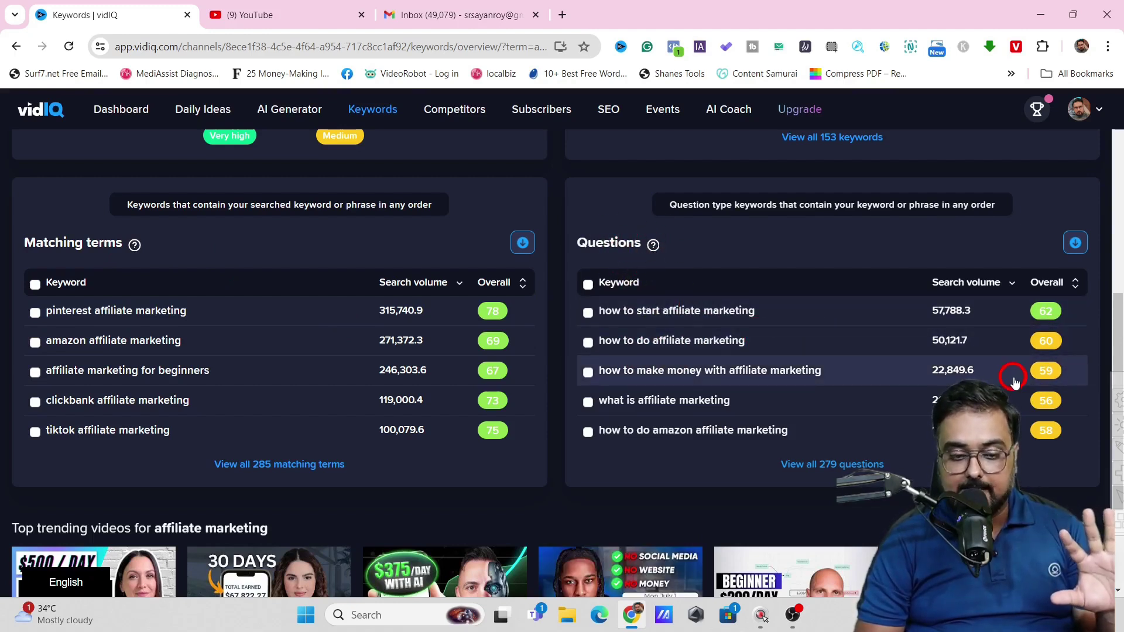
left_click_drag(1116, 387, 1111, 147)
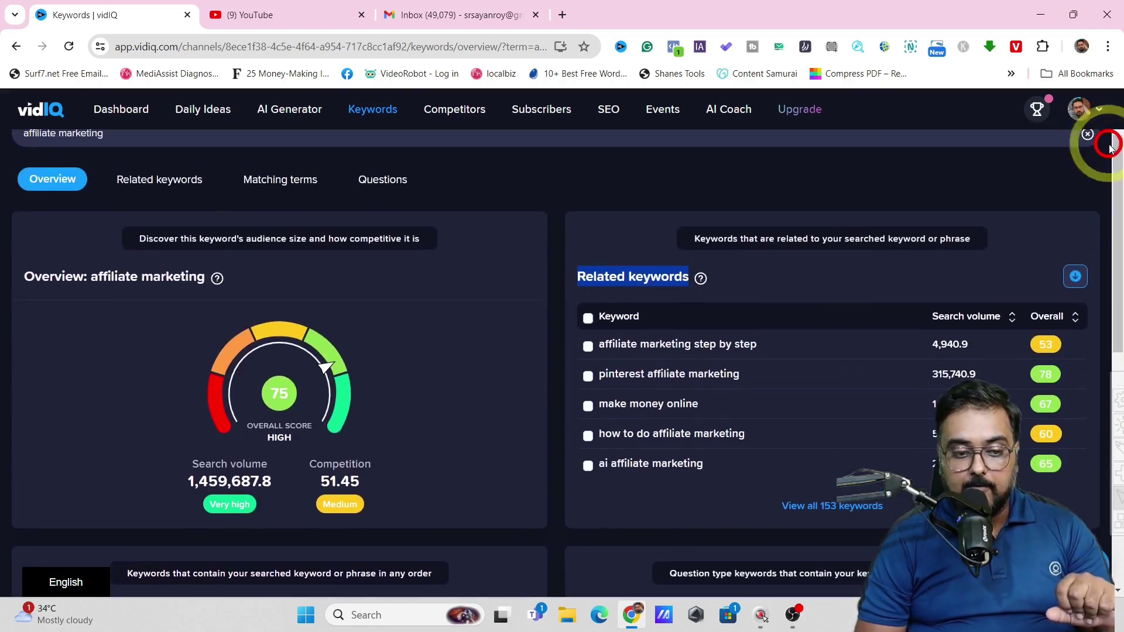
Browse the full lists of related keywords and matching terms for "affiliate marketing".
left_click(147, 182)
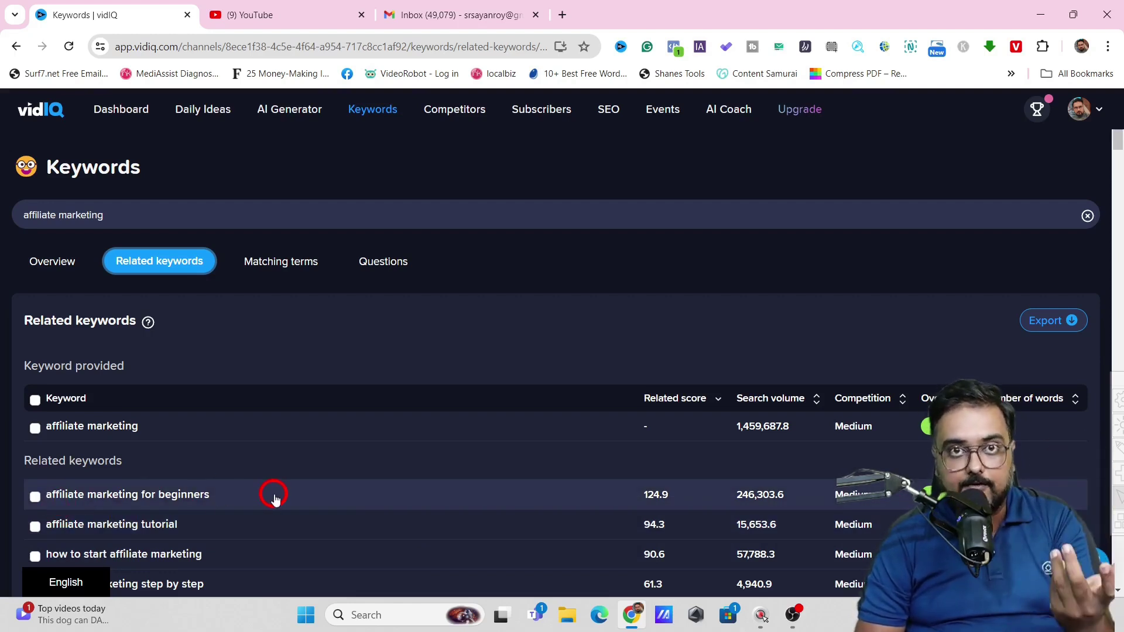
left_click(286, 267)
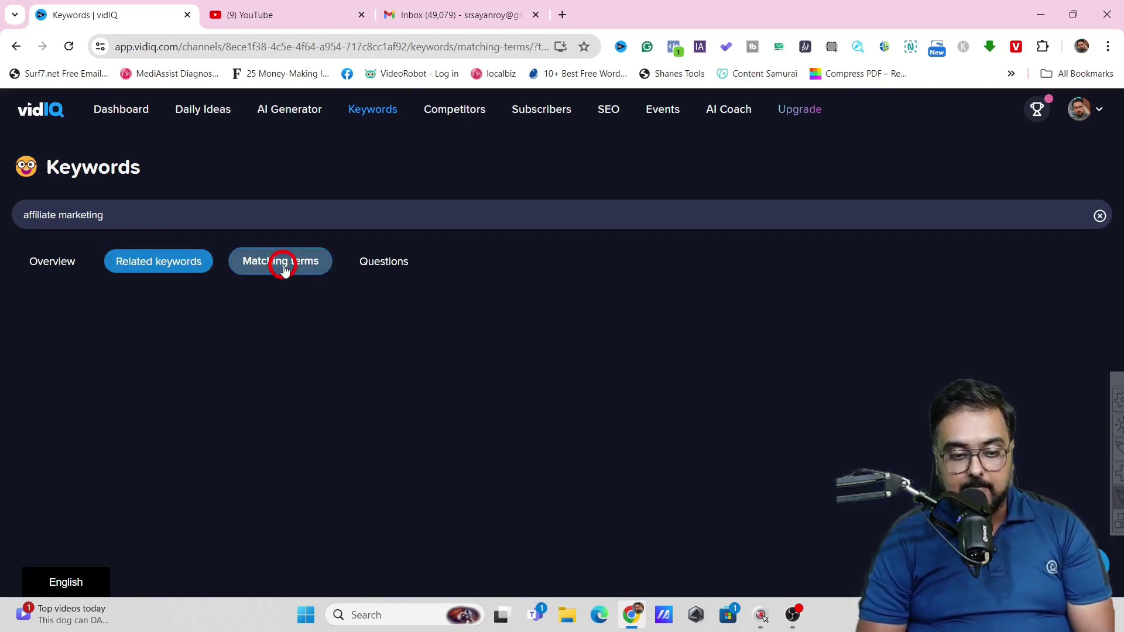
left_click(109, 220)
key("Right")
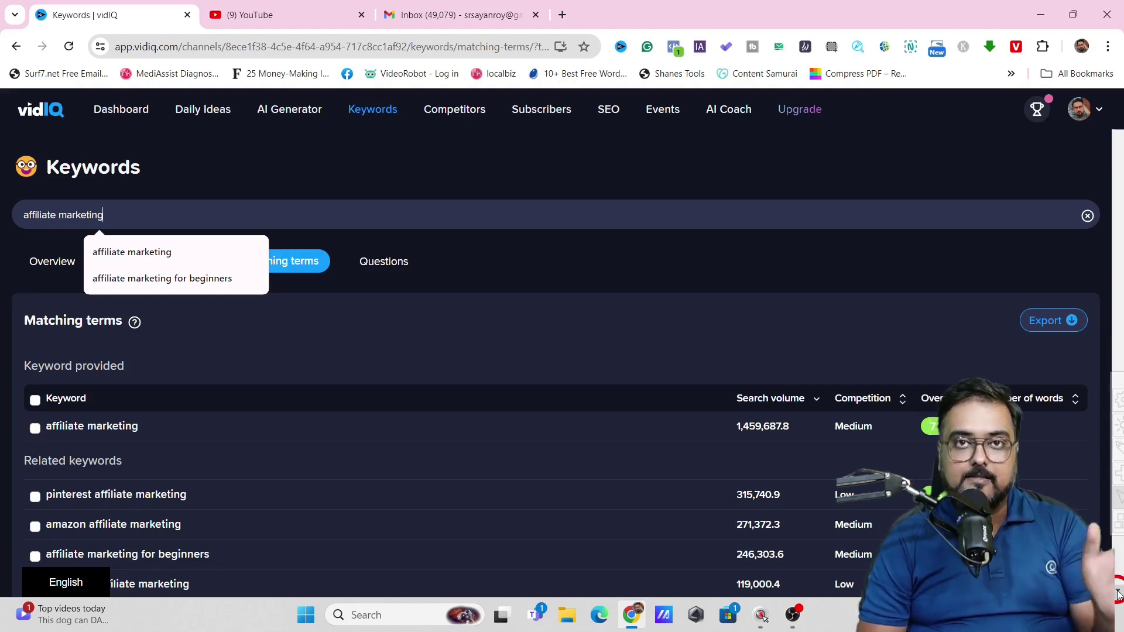
scroll(1118, 594, "down", 3)
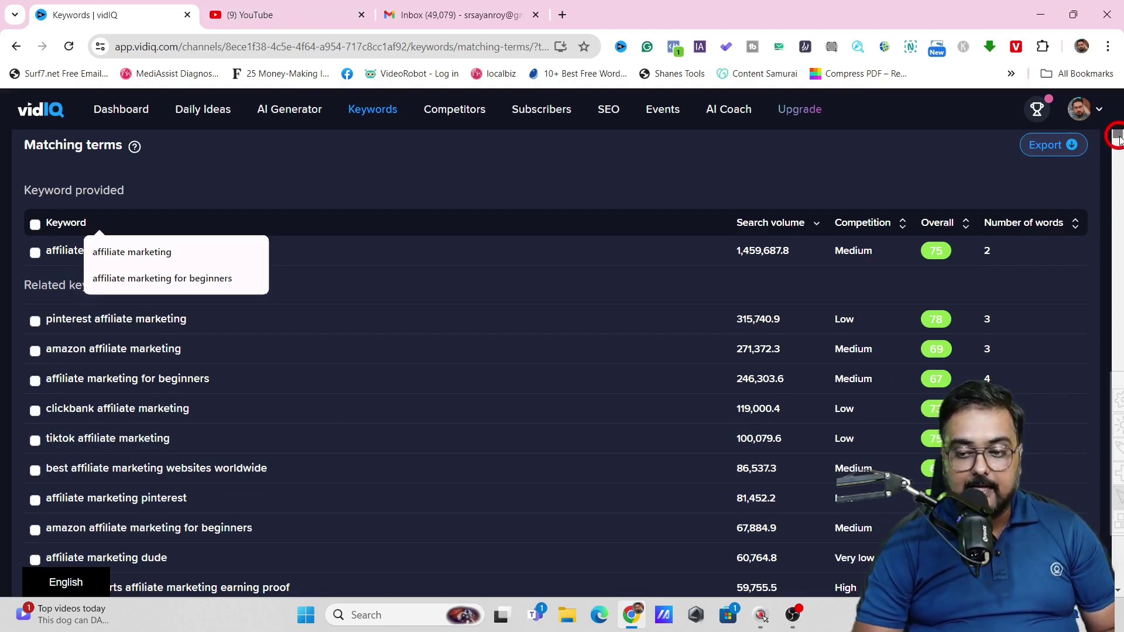
scroll(1117, 136, "up", 3)
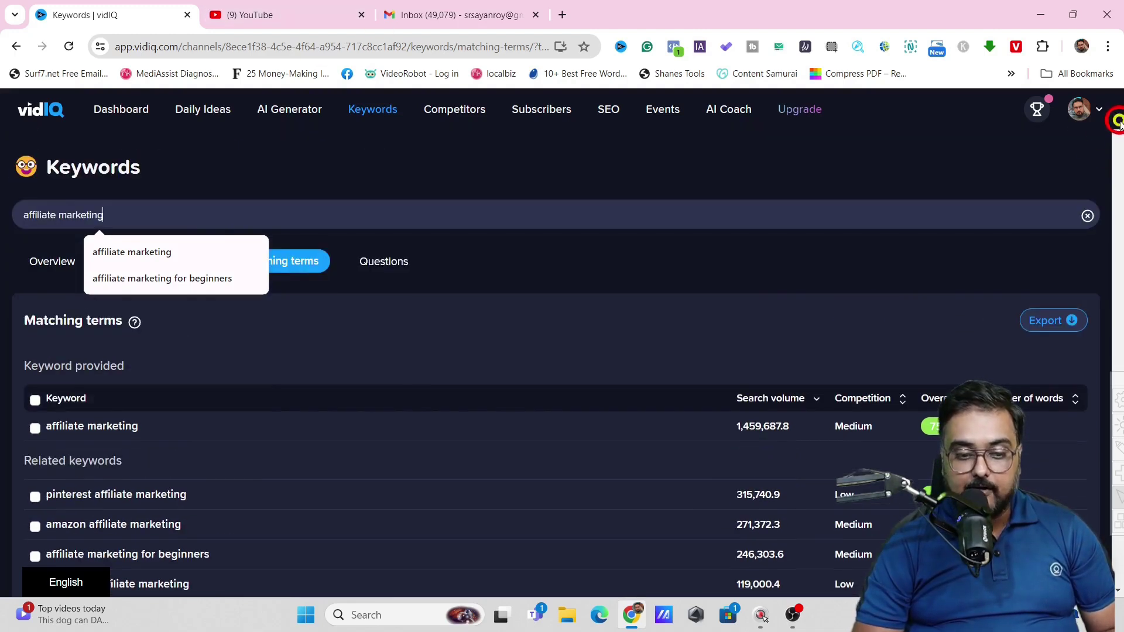
Browse the question-type keywords for "affiliate marketing" with their search volume and competition.
left_click(381, 268)
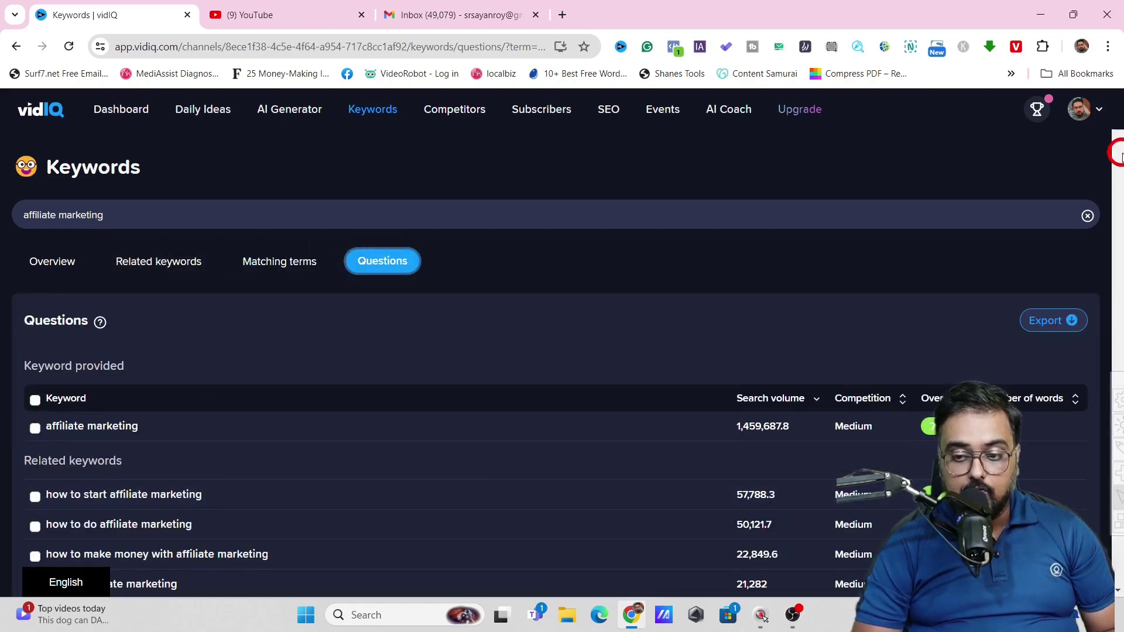
scroll(1117, 150, "down", 8)
scroll(1113, 131, "up", 5)
scroll(1115, 136, "down", 1)
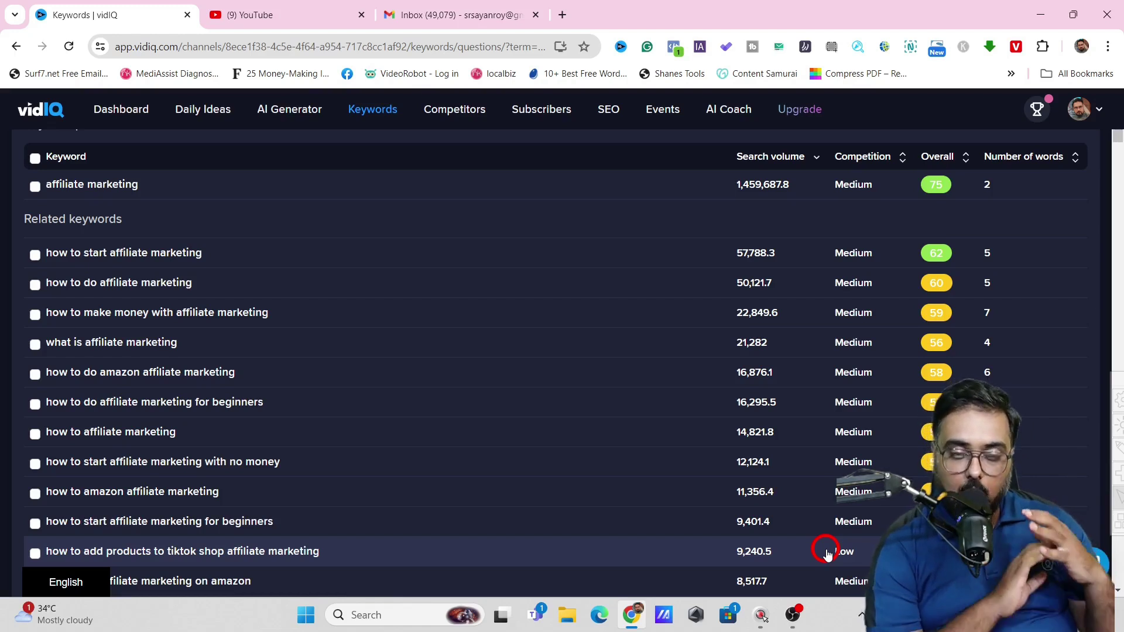
scroll(381, 288, "up", 5)
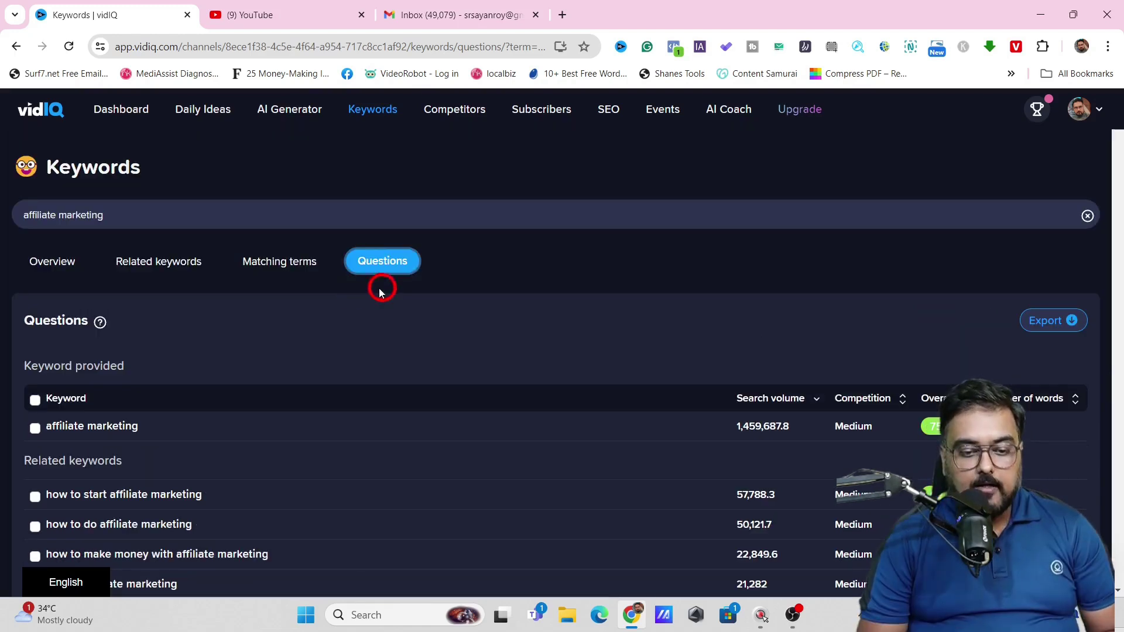
Return to the overview for "affiliate marketing" and review its top trending videos.
left_click(39, 265)
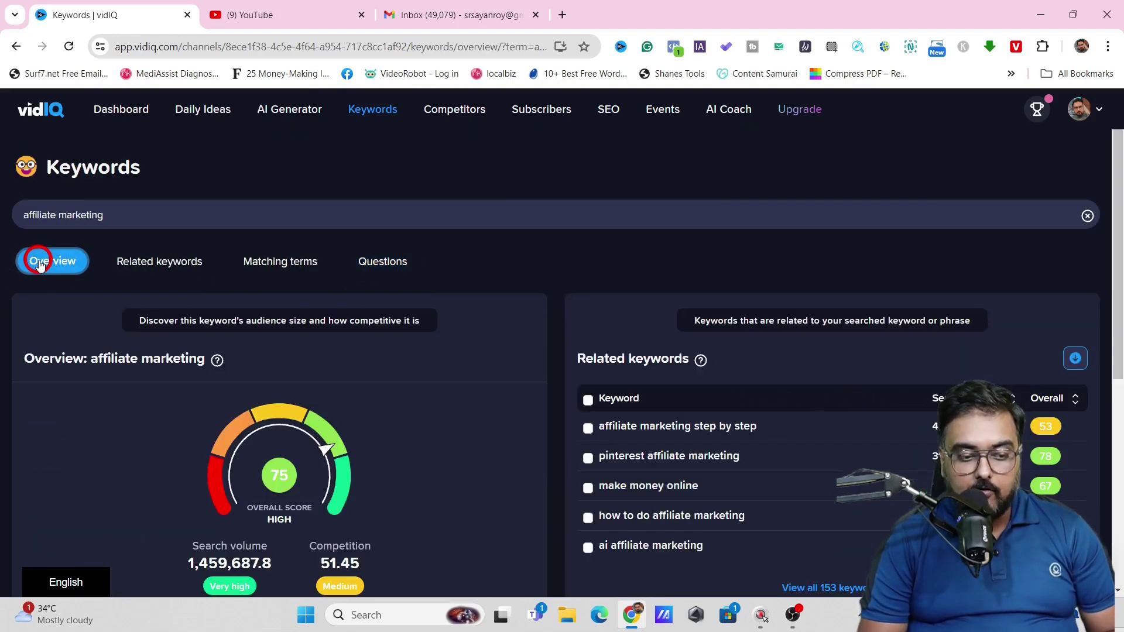
left_click_drag(1119, 238, 1118, 476)
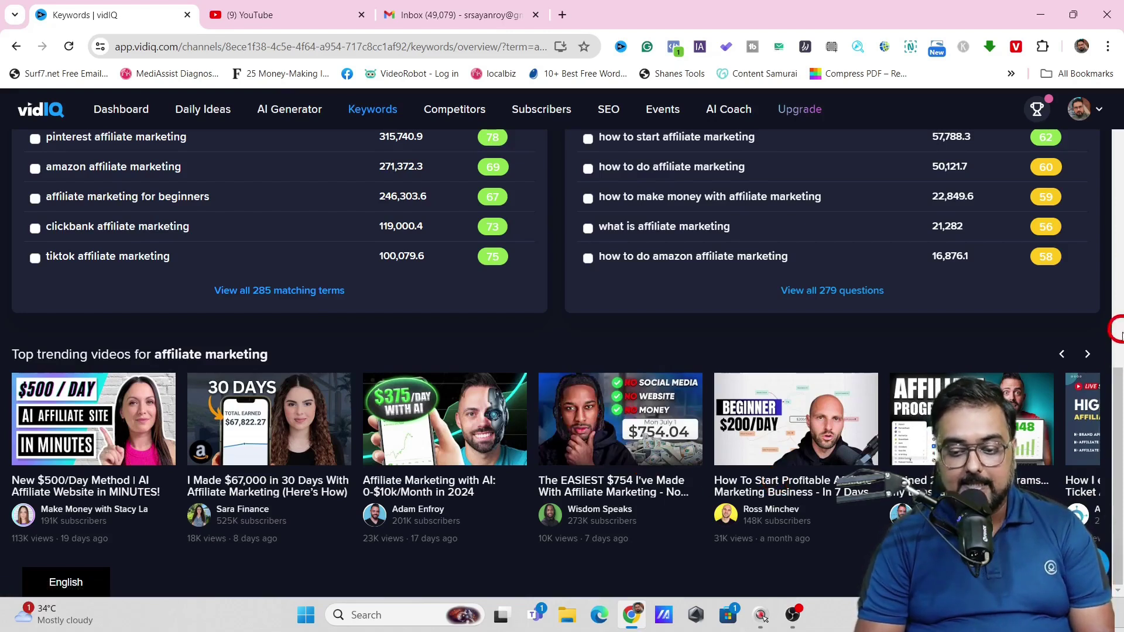
left_click_drag(1118, 366, 1118, 94)
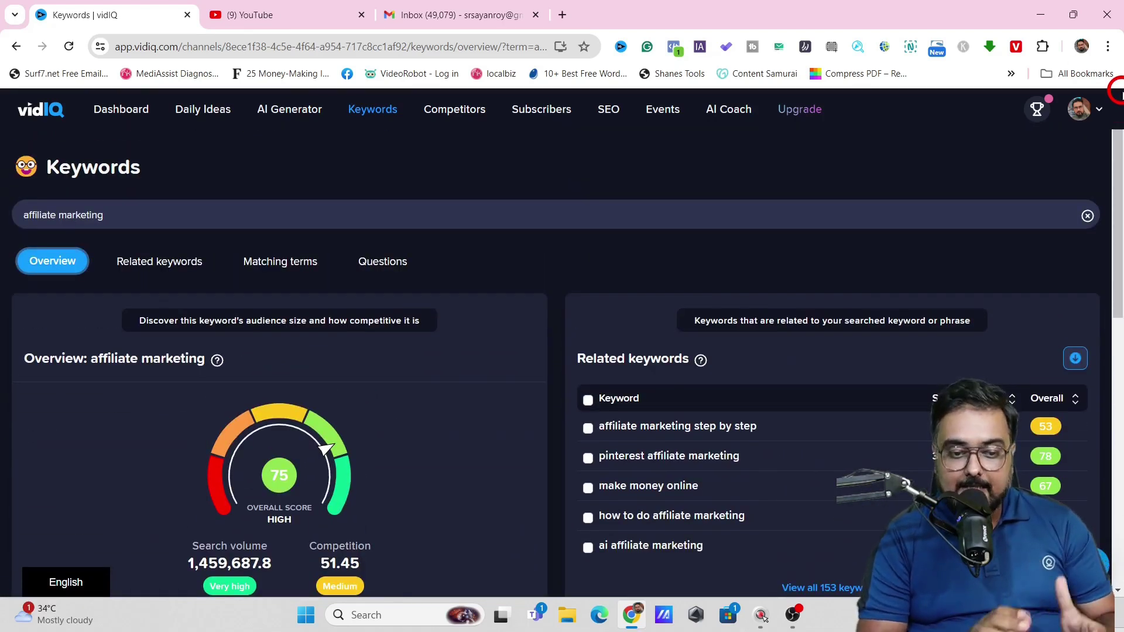
Open the Competitors section, search for channels matching "passive income lifestyle" and pick the first match as a competitor.
left_click(453, 108)
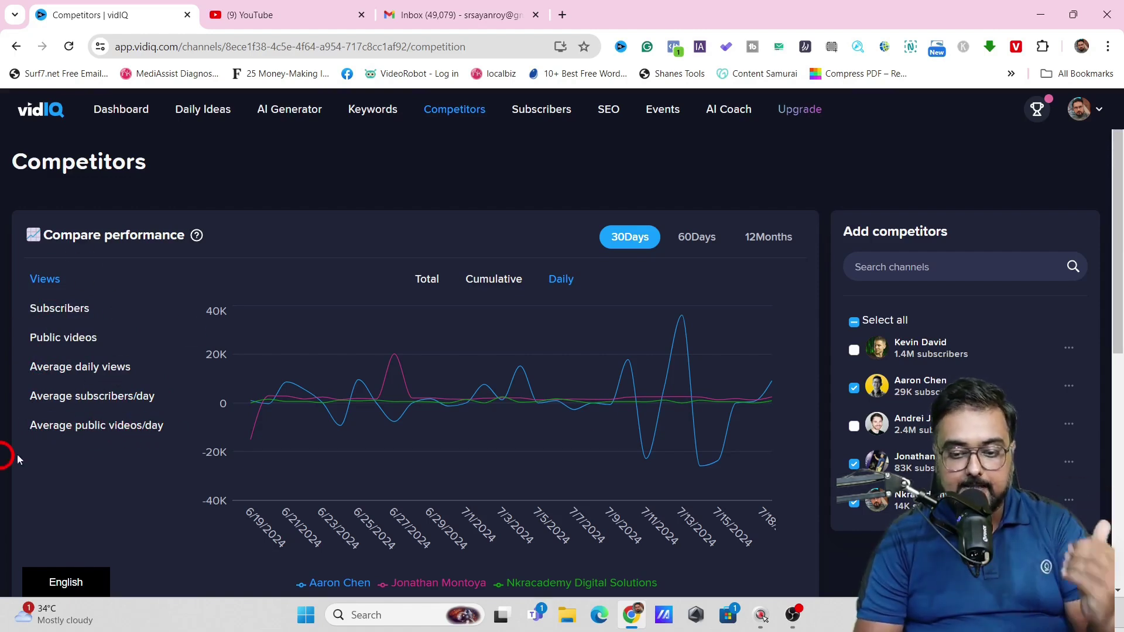
left_click(930, 266)
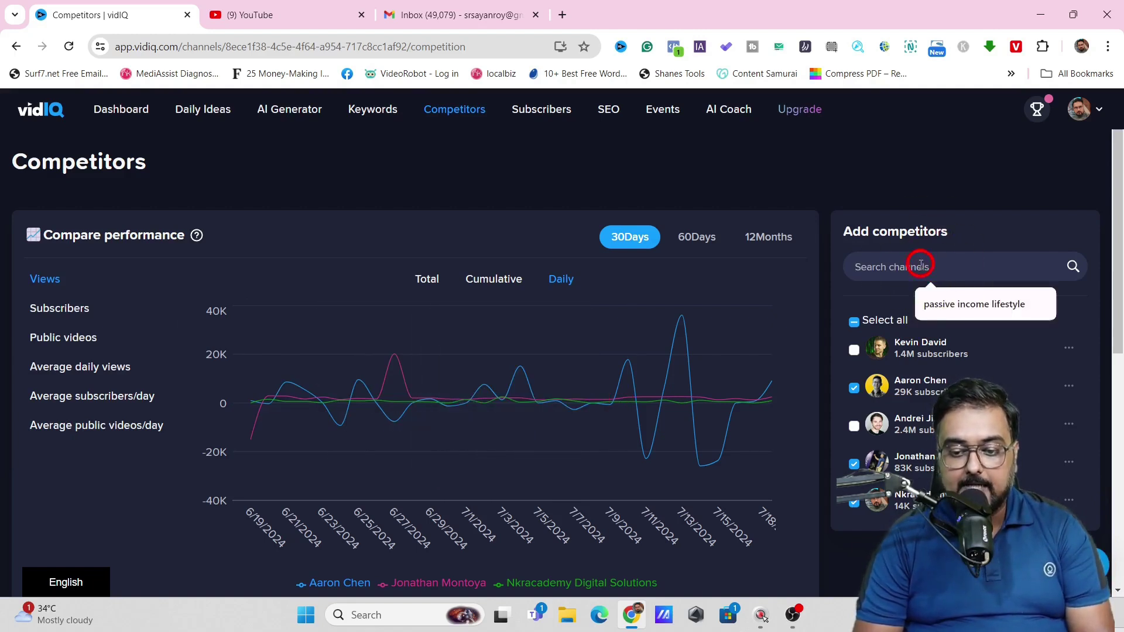
left_click(949, 296)
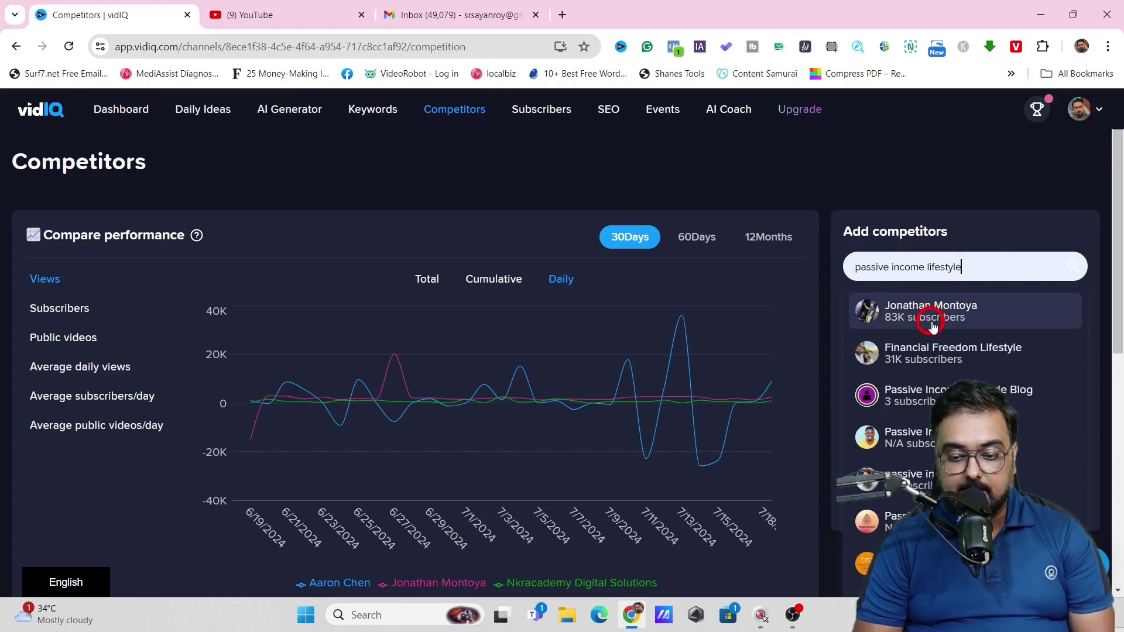
left_click(941, 322)
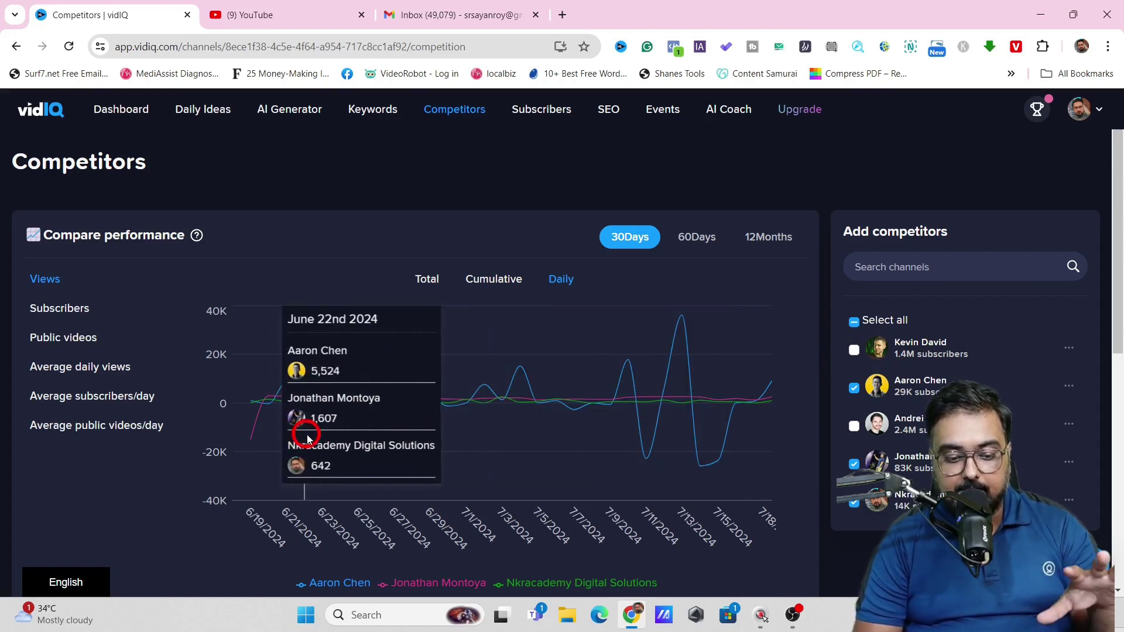
Compare the competitors' daily views over 60 days and 12 months, then return the chart to 30 days.
left_click(695, 241)
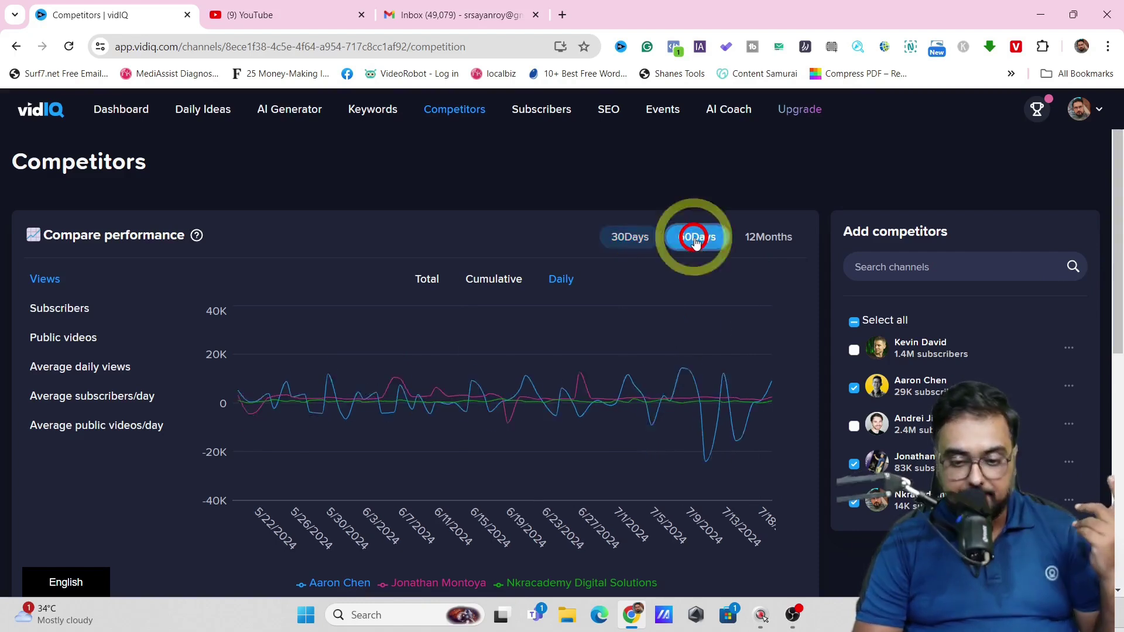
left_click(774, 235)
left_click(628, 245)
Review the channel stats of the tracked competitors and their top videos for this week.
left_click_drag(1119, 195, 1117, 418)
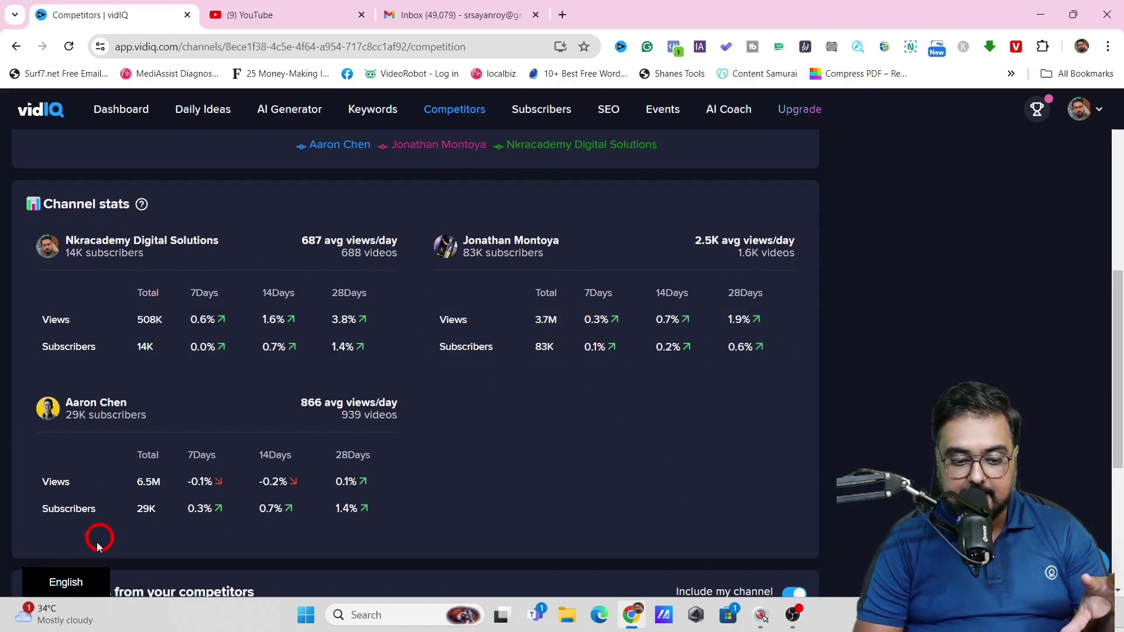
left_click_drag(1114, 333, 1119, 483)
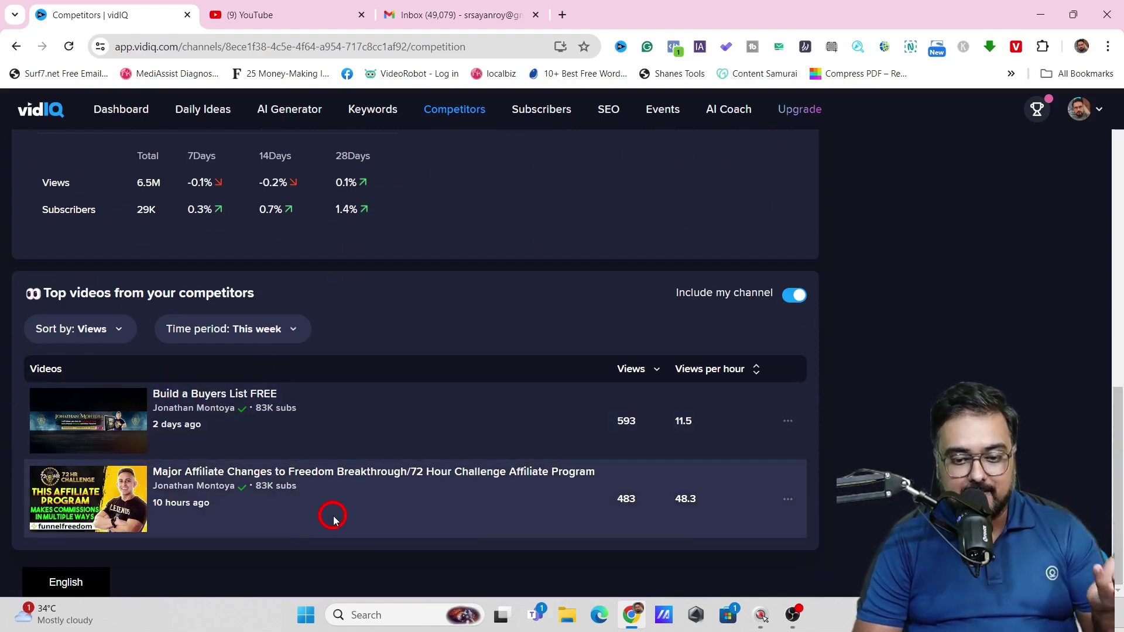
left_click_drag(1118, 406, 1111, 117)
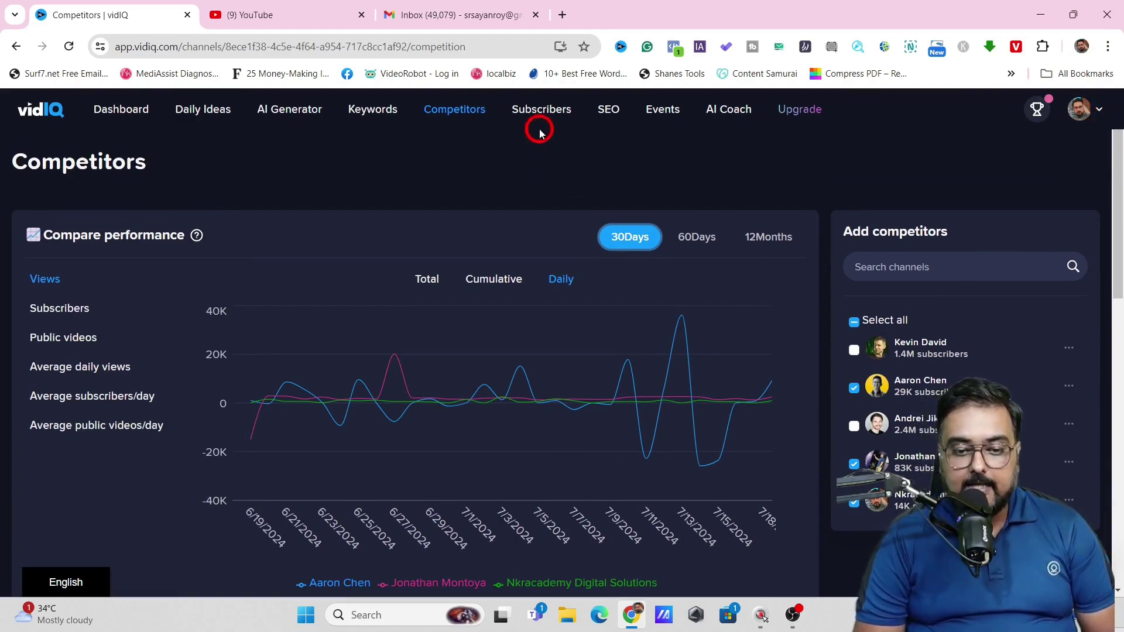
Open the Subscribers section and read the cards on top watched videos, top subscribed channels and best times to post.
left_click(539, 111)
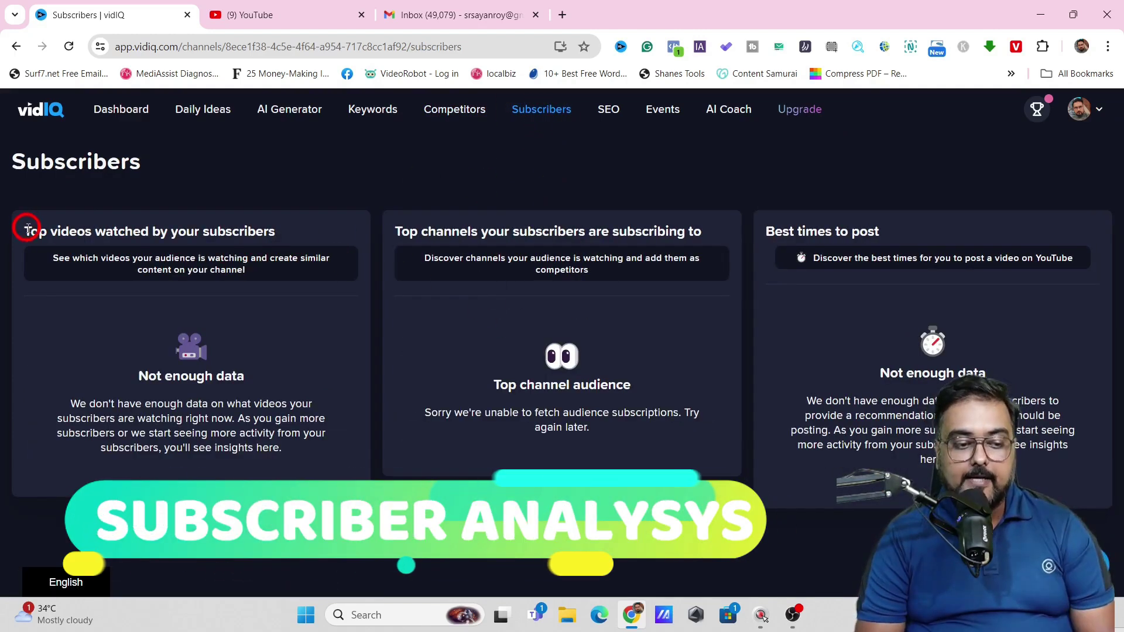
left_click_drag(24, 229, 287, 222)
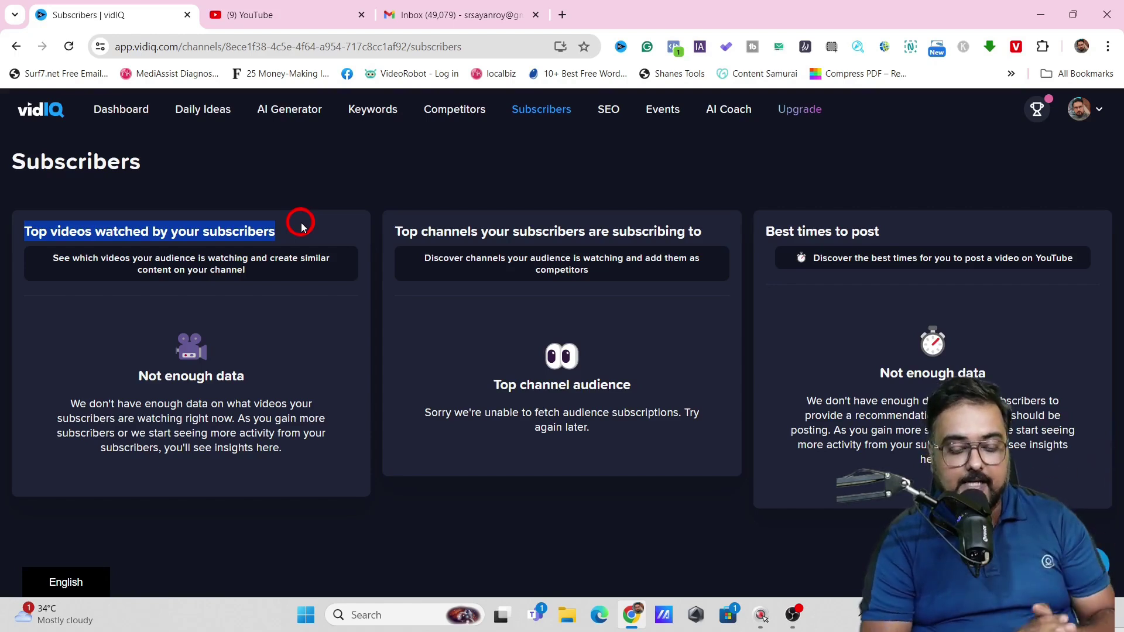
left_click_drag(397, 231, 707, 237)
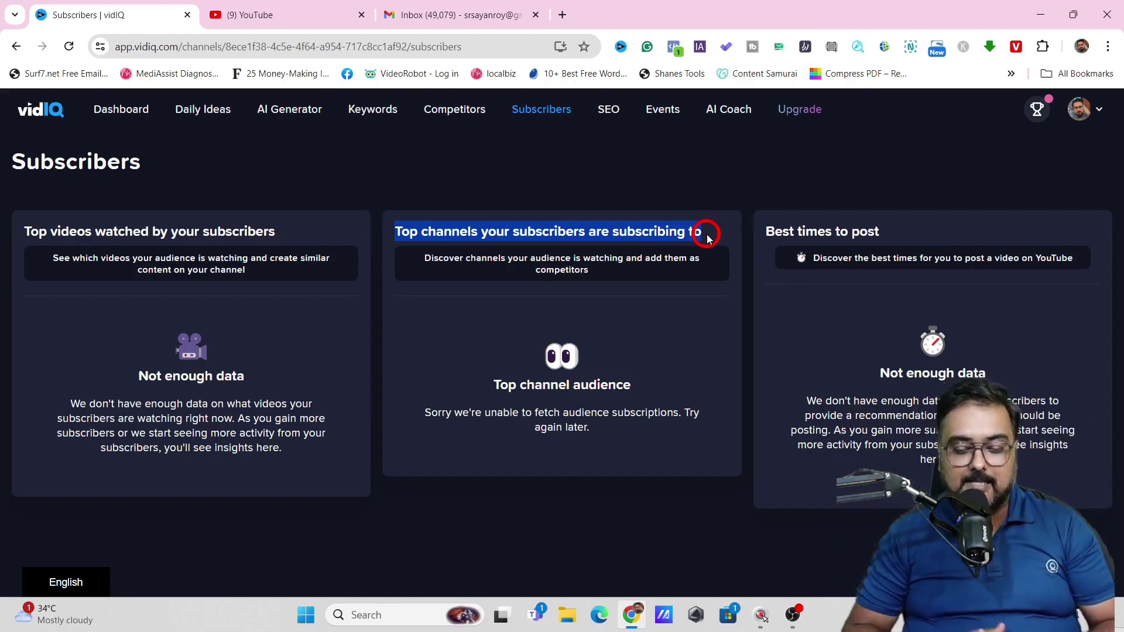
left_click_drag(764, 231, 890, 235)
left_click(889, 235)
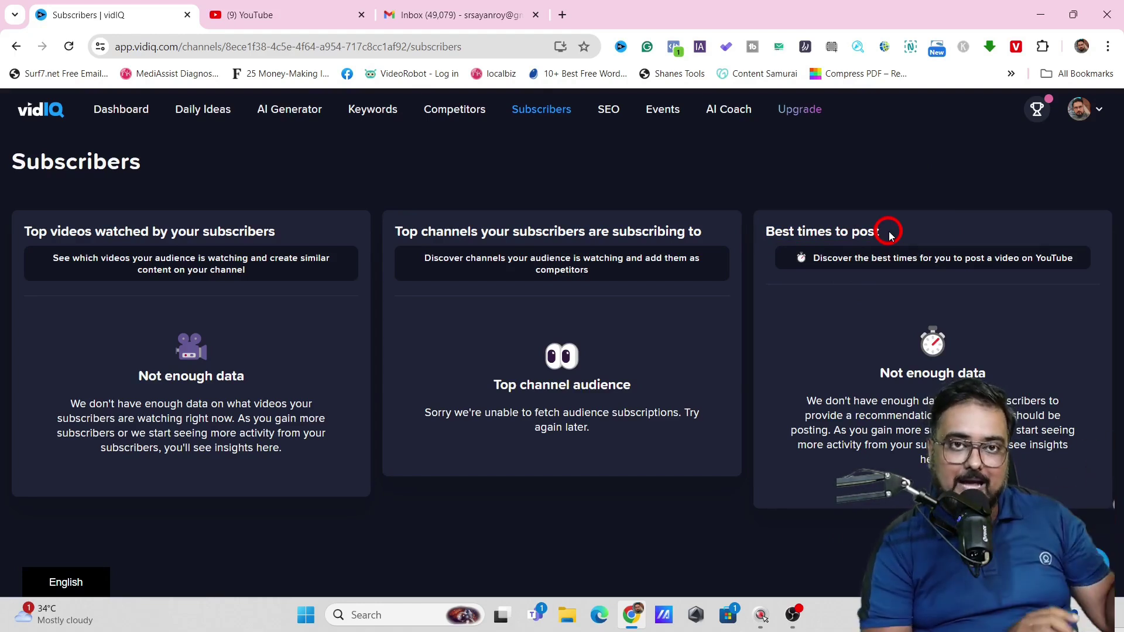
Open the Bulk SEO page and examine the recommended and current tags of the VideoExpress Ai Review video.
left_click(611, 112)
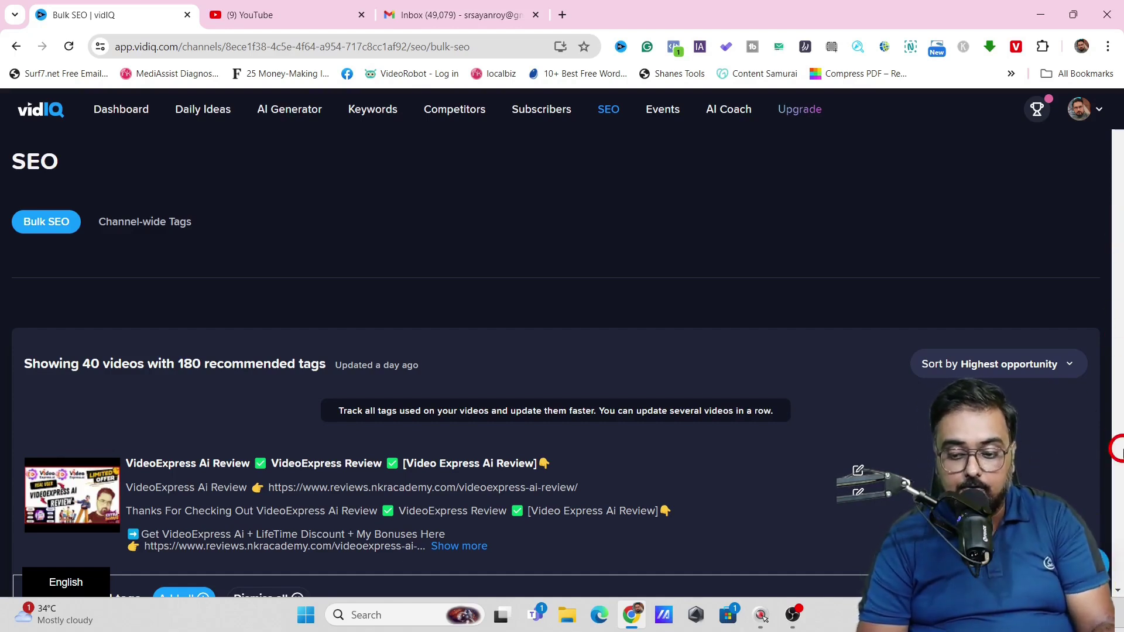
scroll(1119, 593, "down", 5)
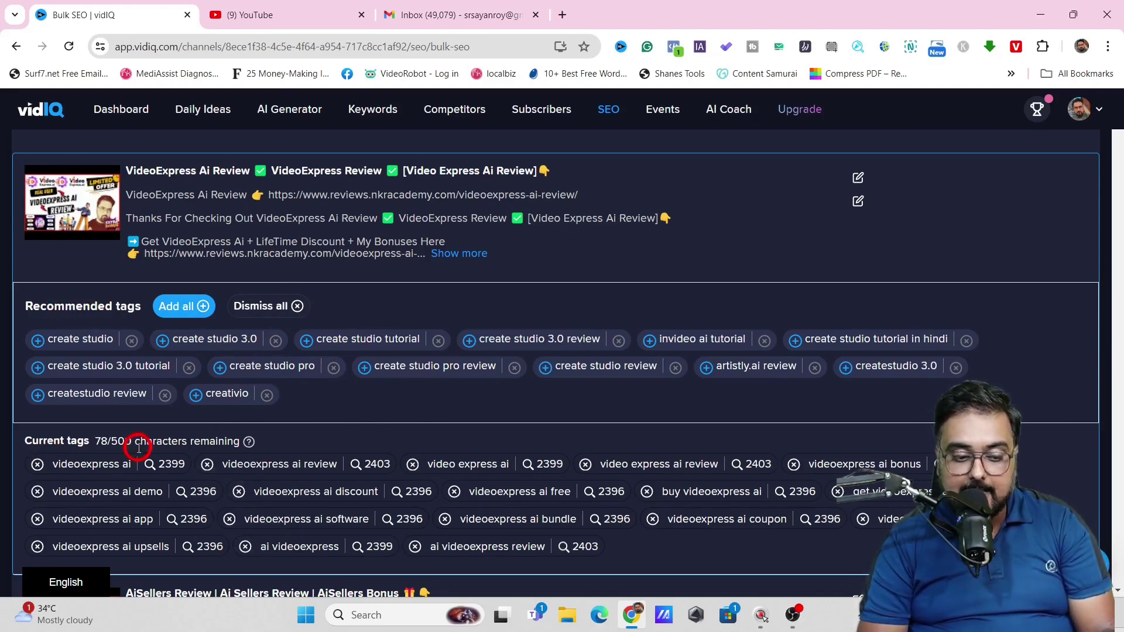
mouse_move(164, 467)
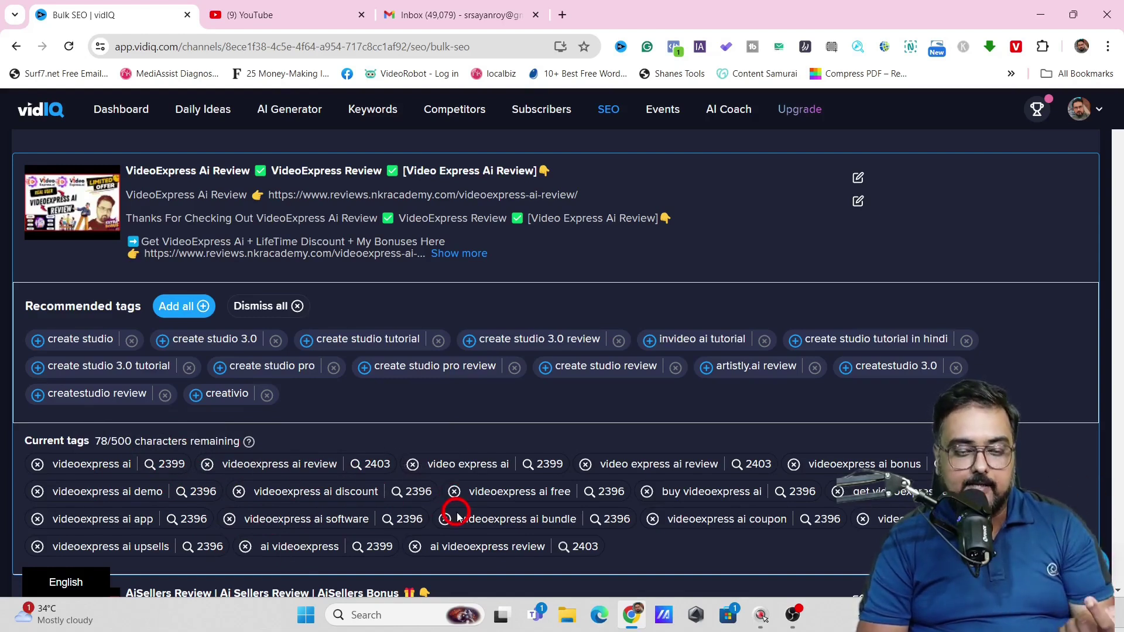
left_click_drag(1117, 129, 1119, 86)
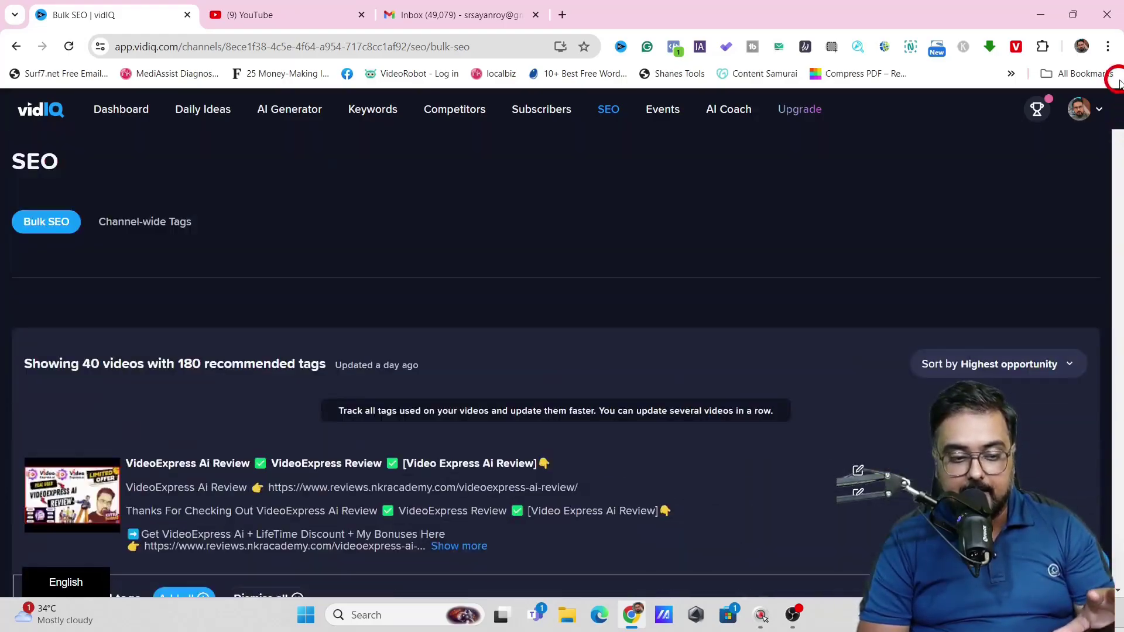
Show the channel-wide tags in the SEO section and read the heading for the channel.
left_click(151, 224)
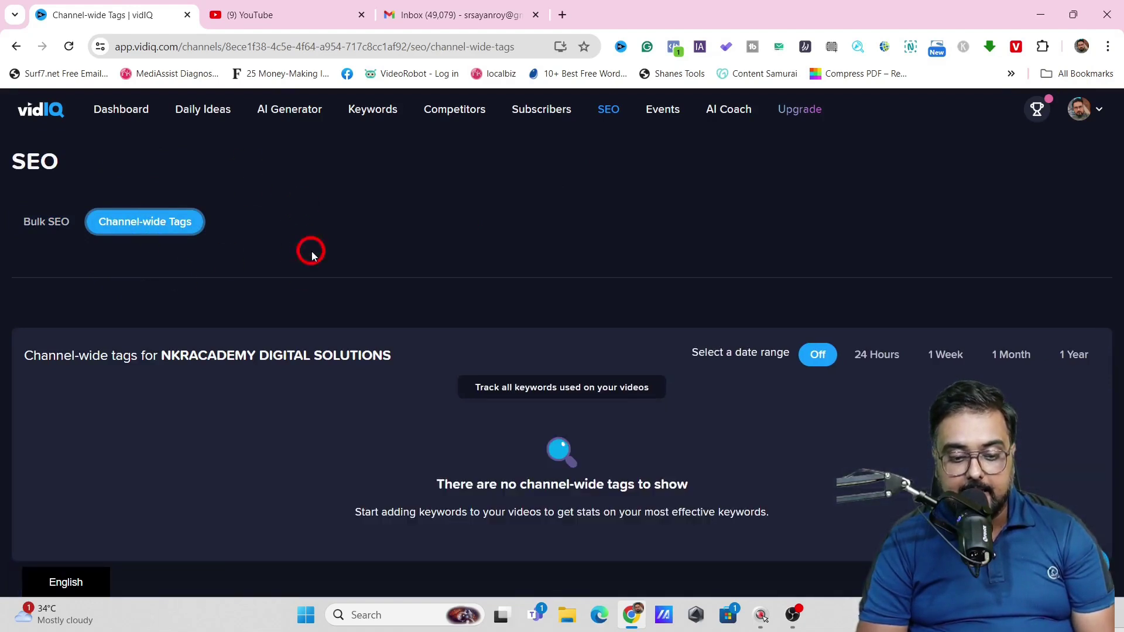
left_click_drag(23, 354, 441, 336)
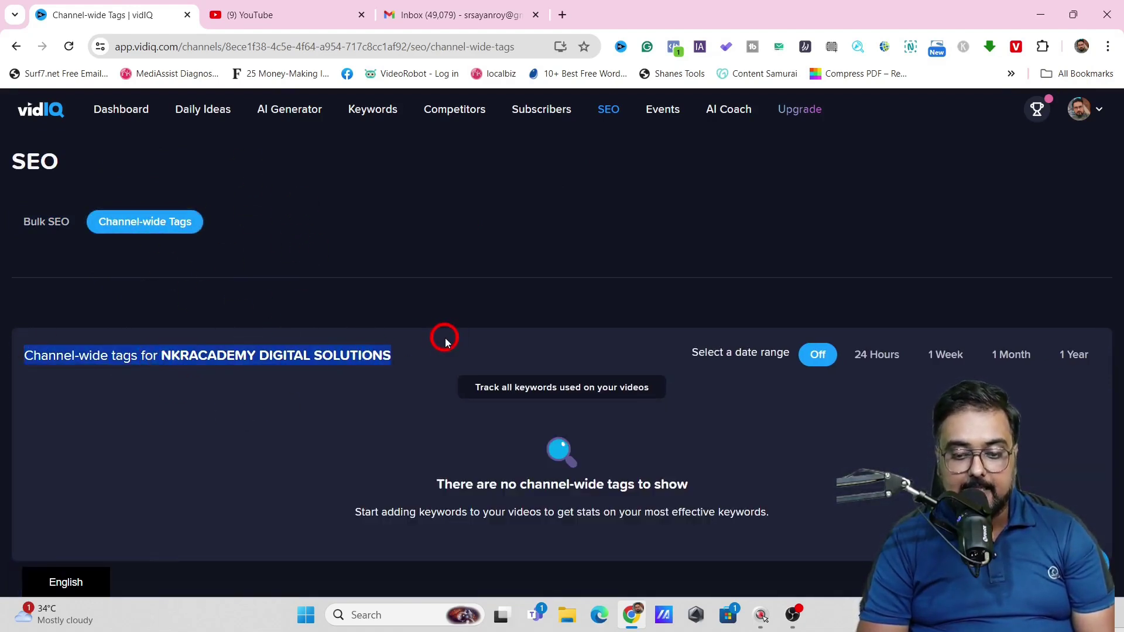
left_click(444, 340)
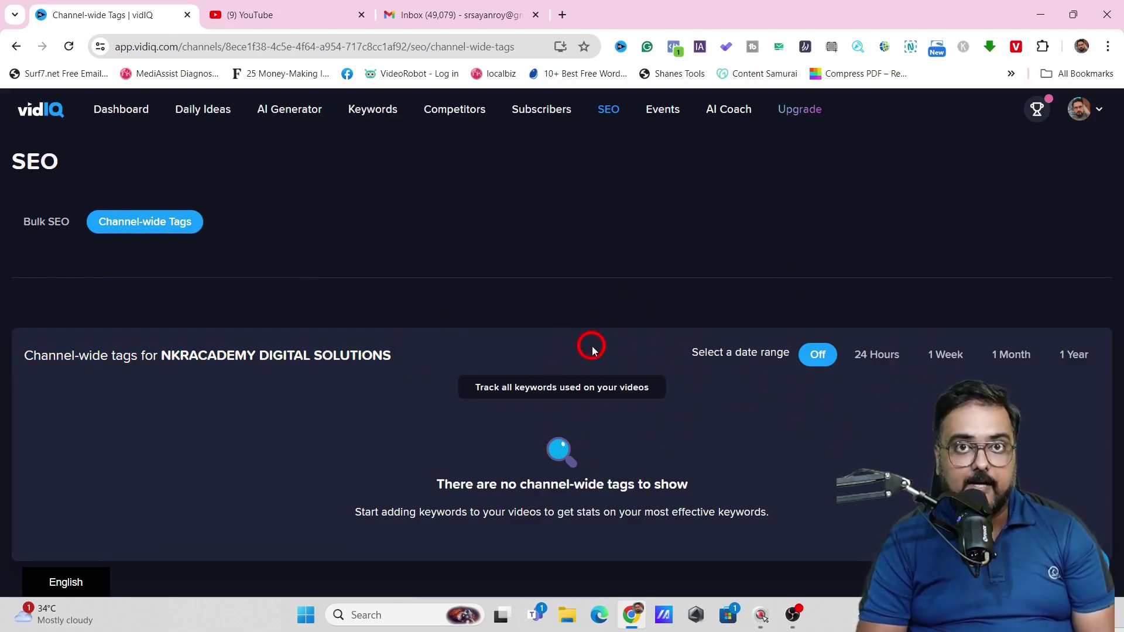
Open the Events section and browse through the previous event recordings.
left_click(662, 113)
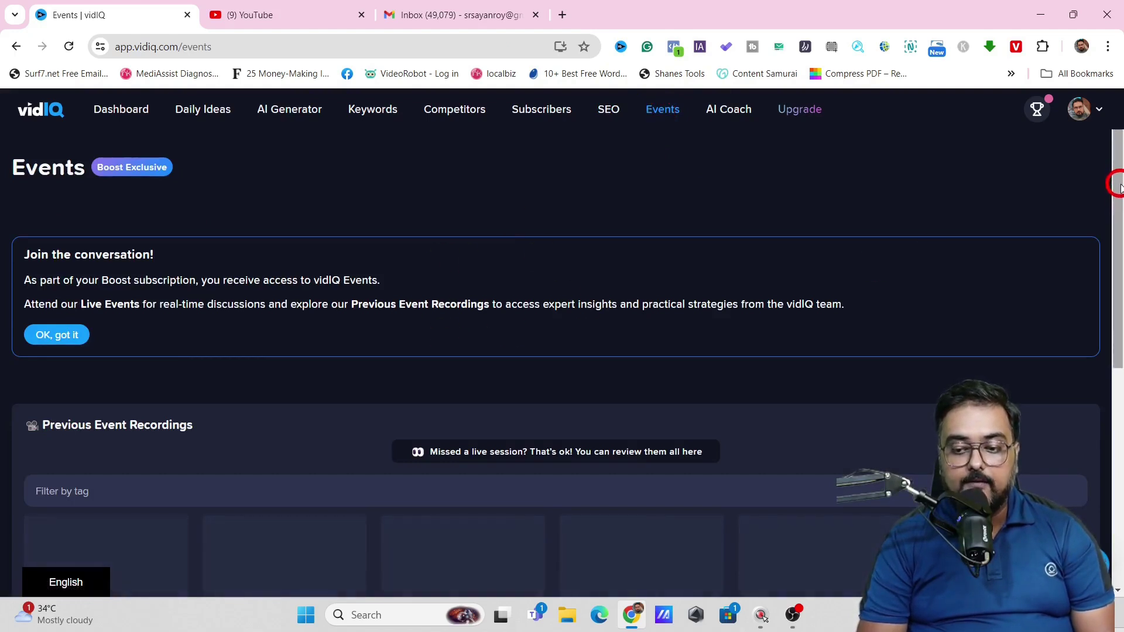
left_click_drag(1119, 185, 1118, 300)
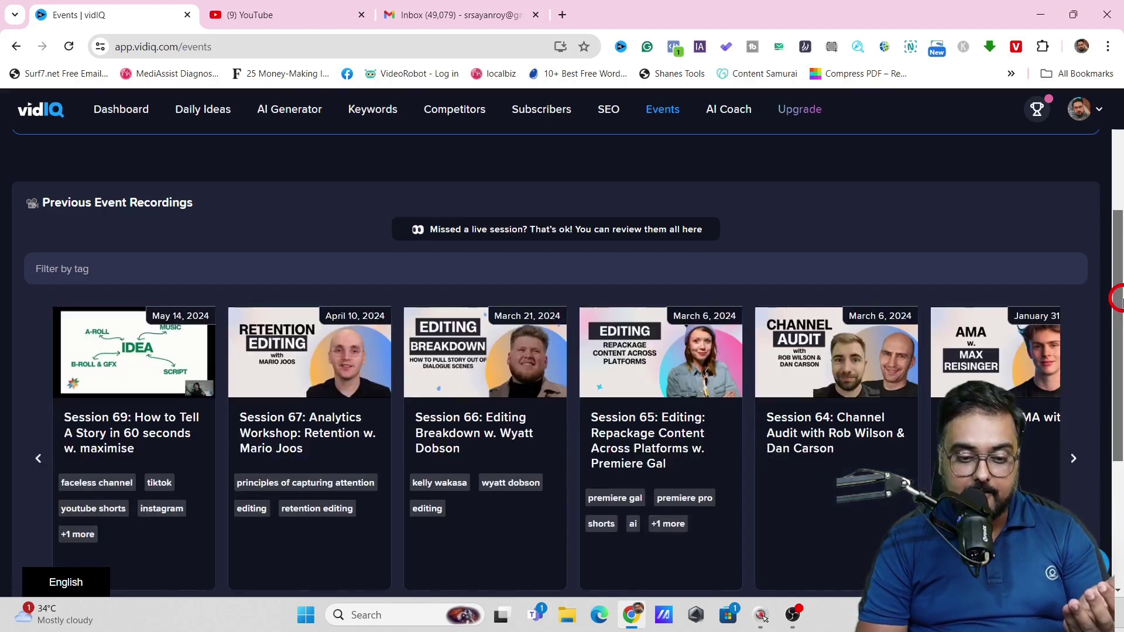
left_click_drag(1118, 300, 1117, 348)
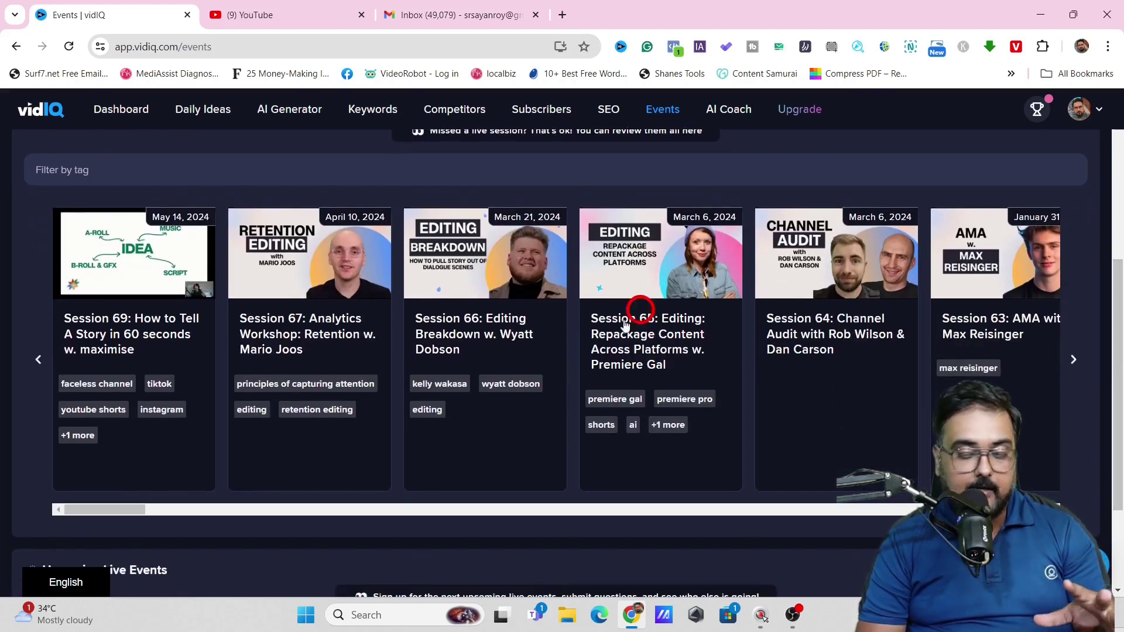
left_click(1074, 359)
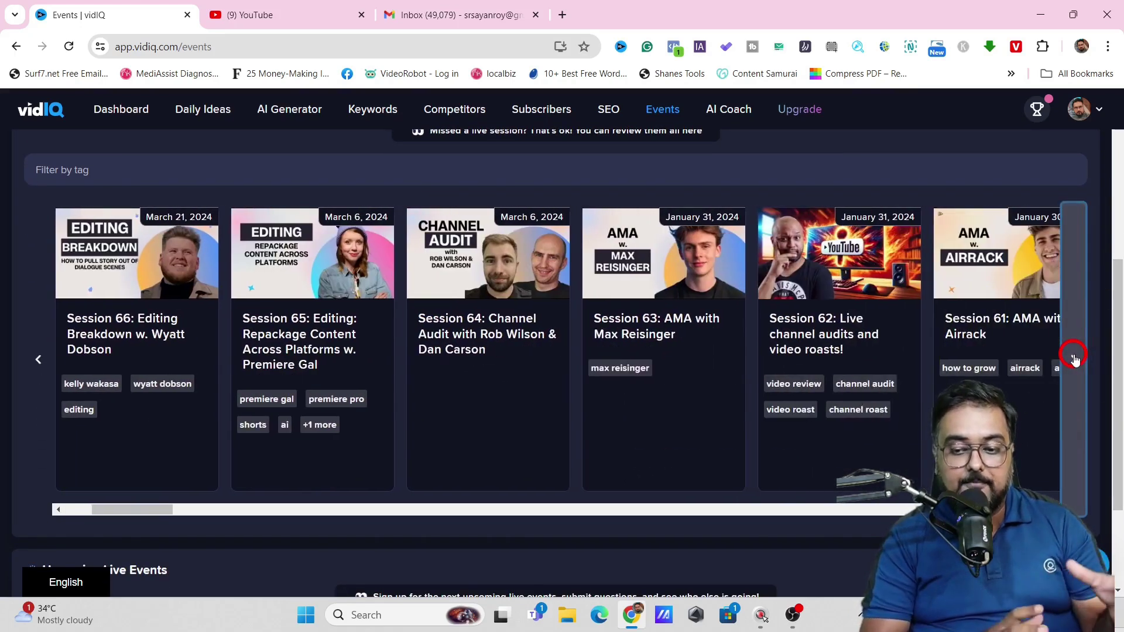
left_click_drag(1116, 332, 1119, 198)
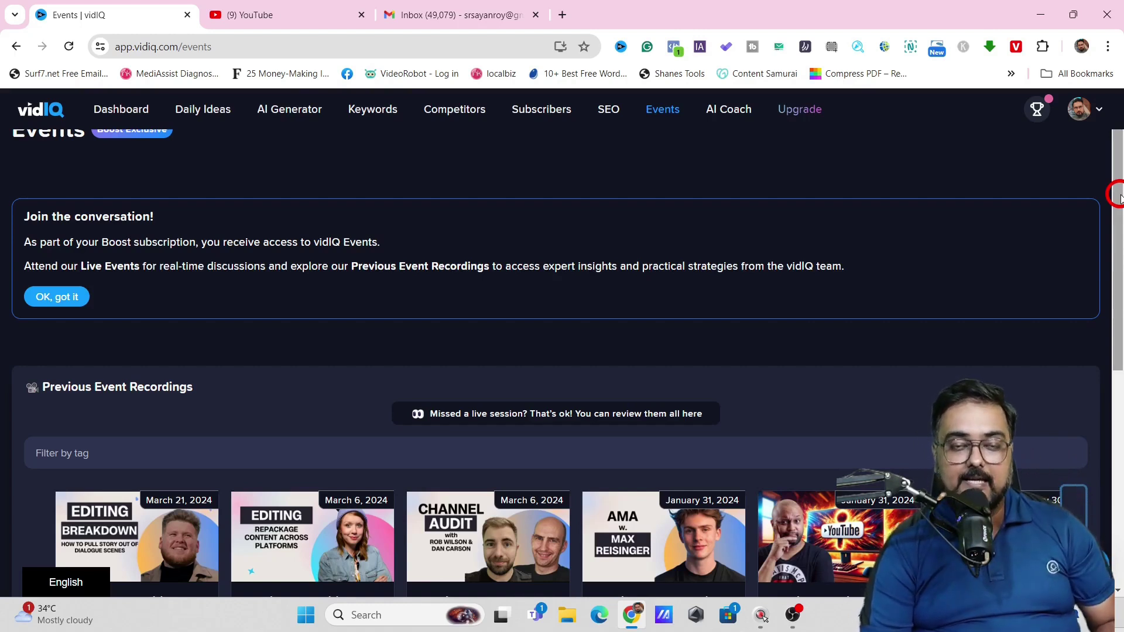
Generate video content with the AI Generator for the topic "how to loose weight without exercise".
left_click(285, 116)
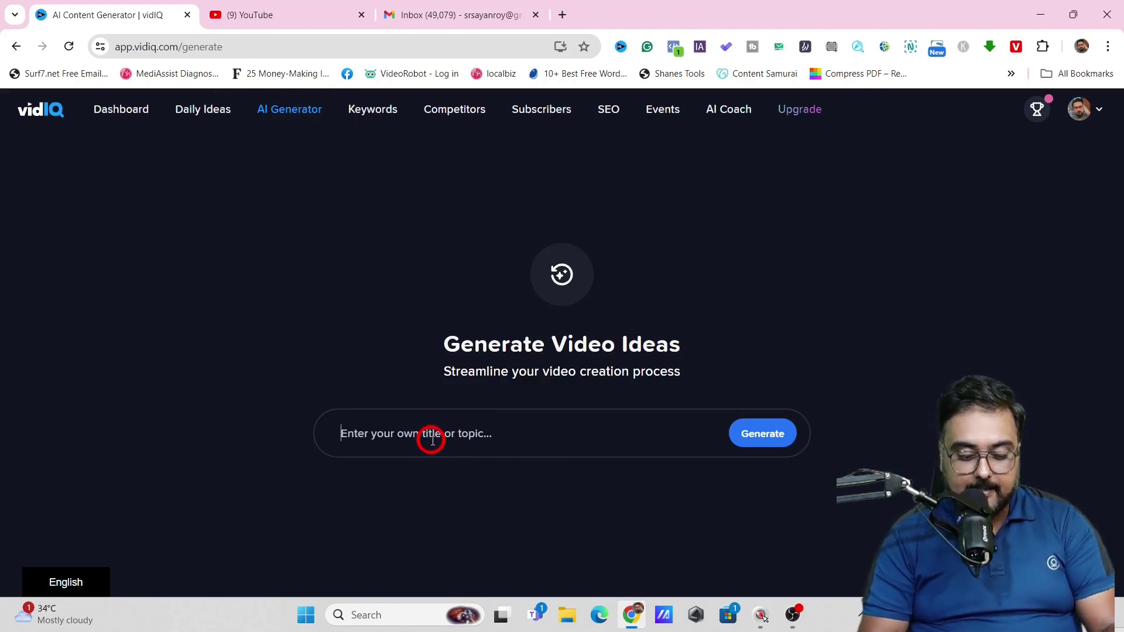
type("how to loose weight without exercise")
left_click(745, 436)
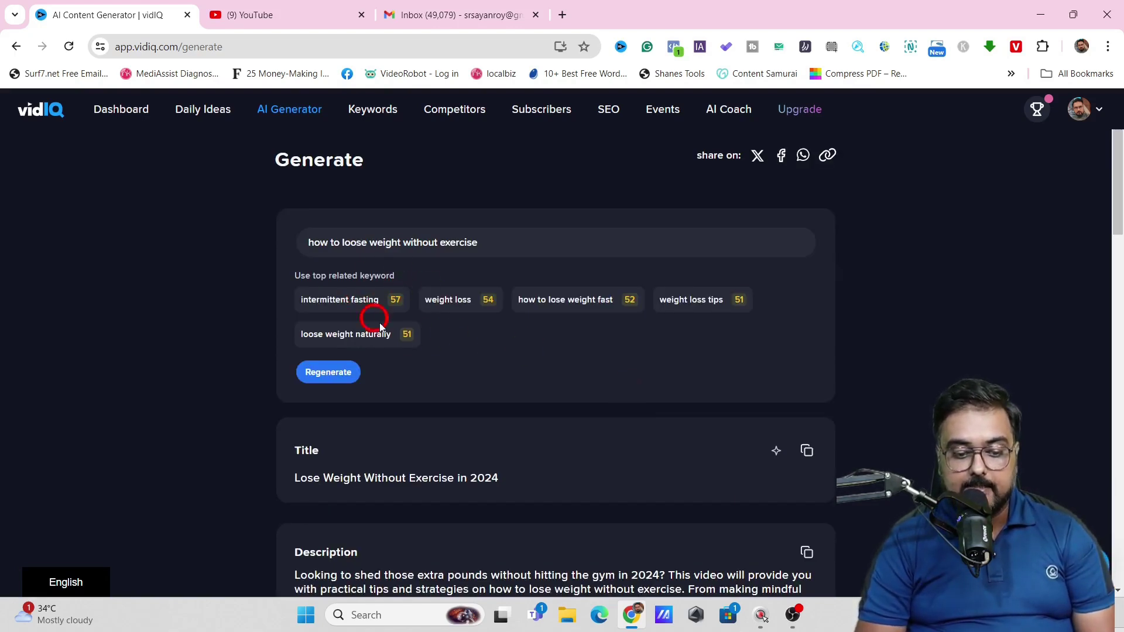
Examine the generated title, description, tags, thumbnail backgrounds, hook and outlines down to the script generation option.
double_click(301, 451)
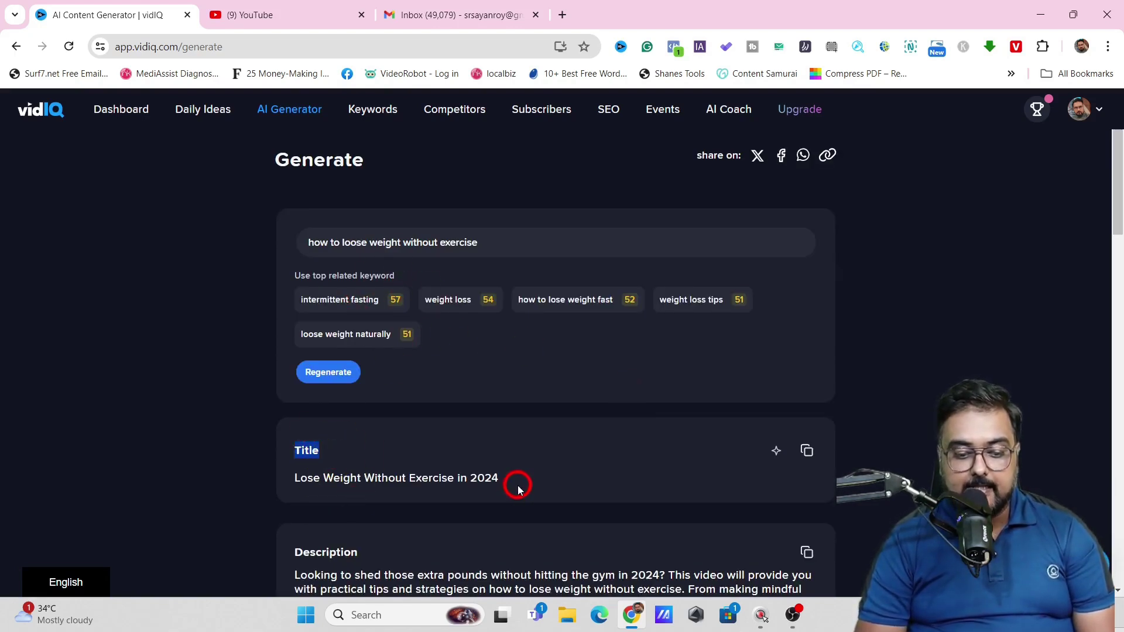
scroll(518, 490, "down", 5)
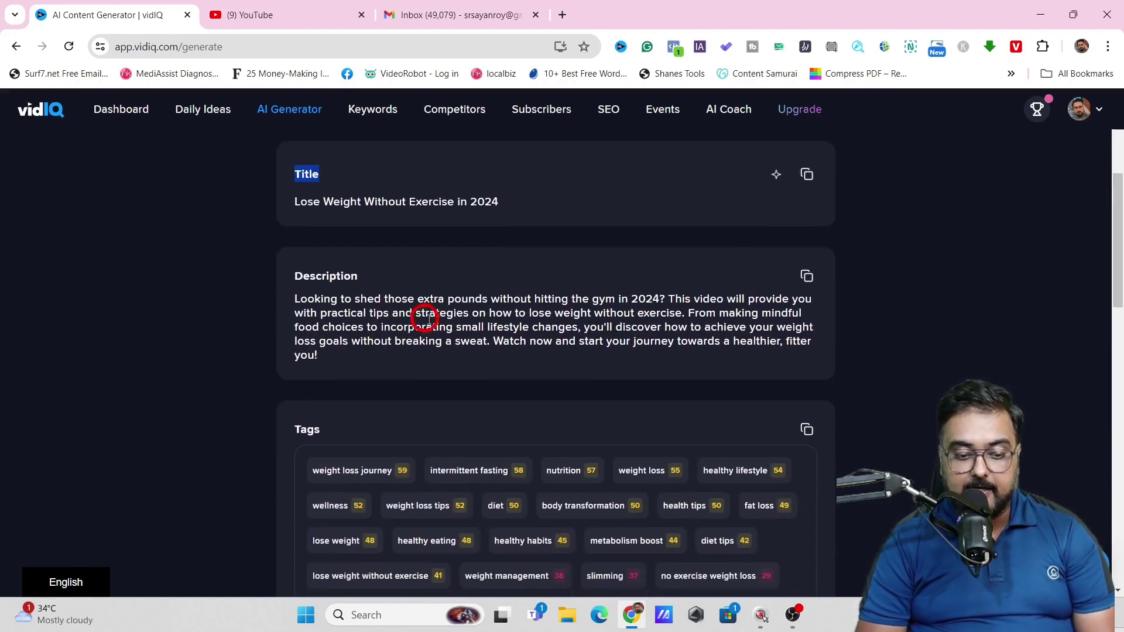
left_click_drag(1117, 244, 1117, 300)
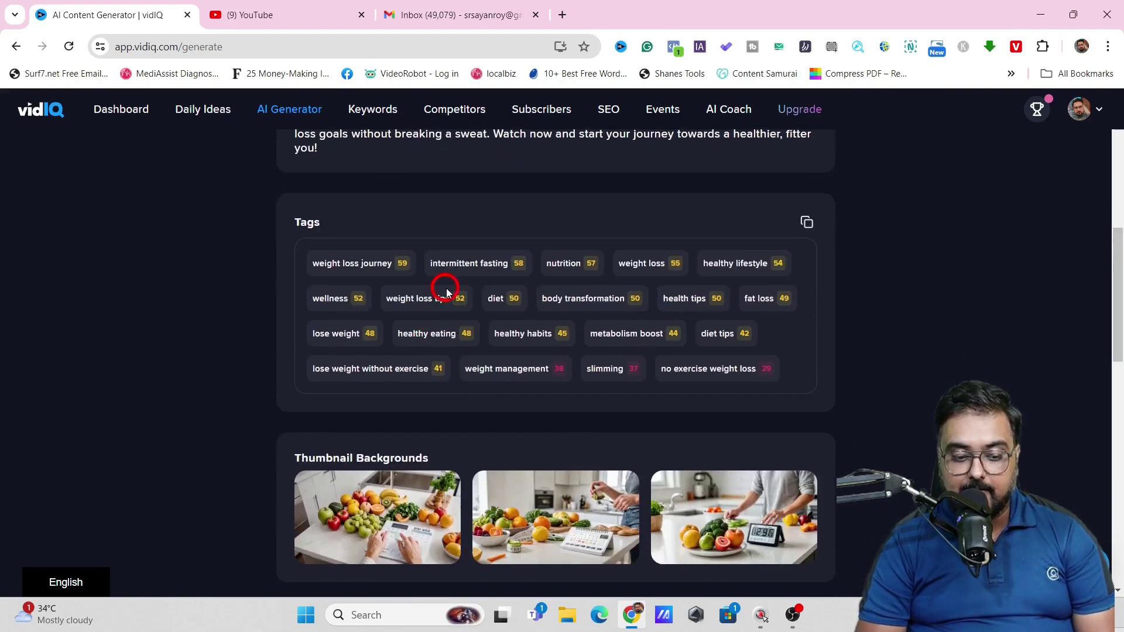
left_click_drag(1117, 250, 1117, 296)
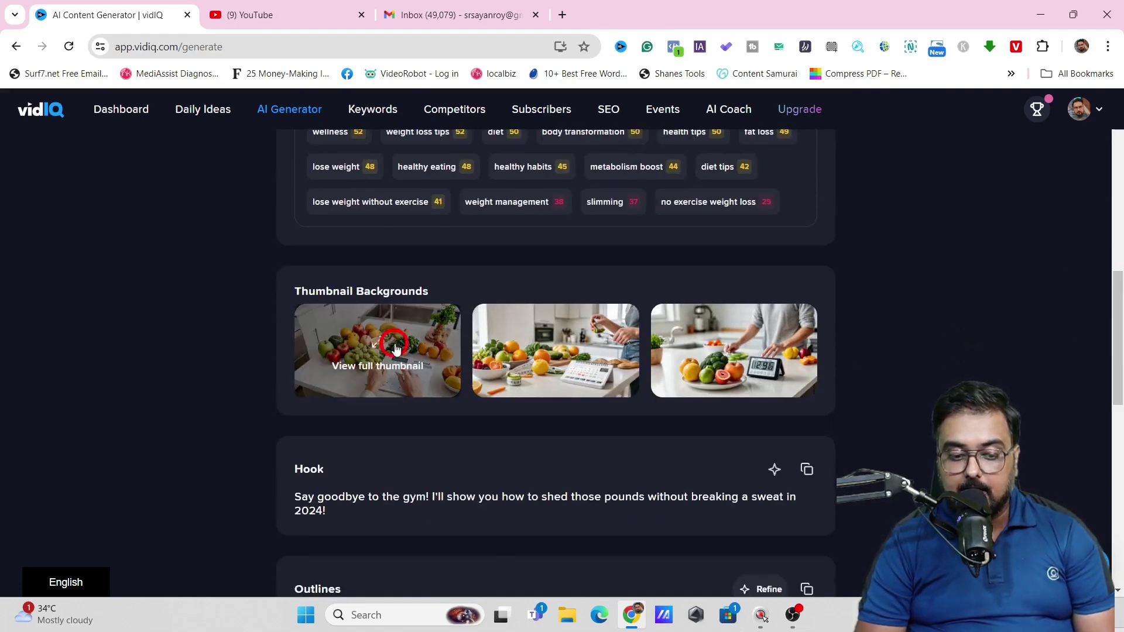
left_click_drag(1118, 351, 1118, 423)
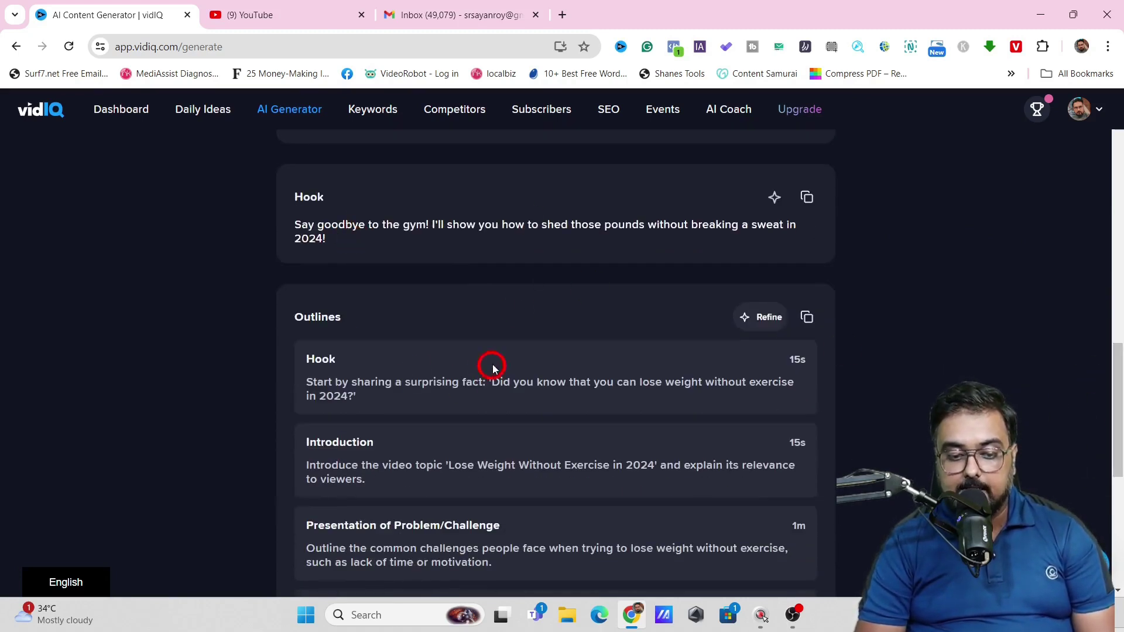
left_click_drag(1119, 376, 1118, 498)
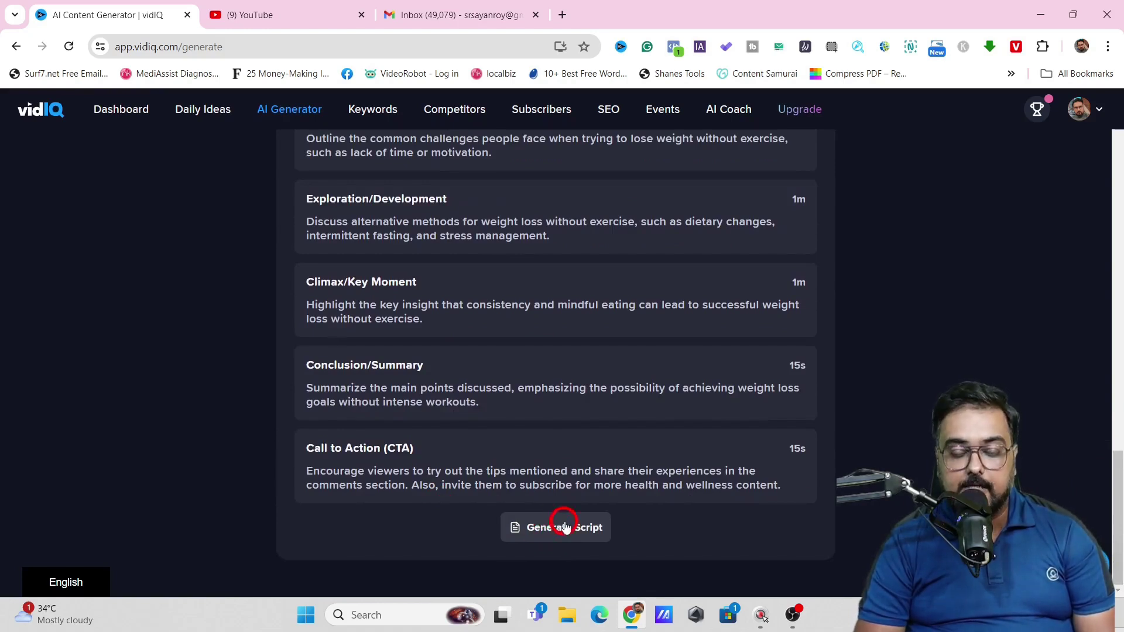
Generate the full video script from the weight-loss video outlines and bring it into view.
left_click(544, 534)
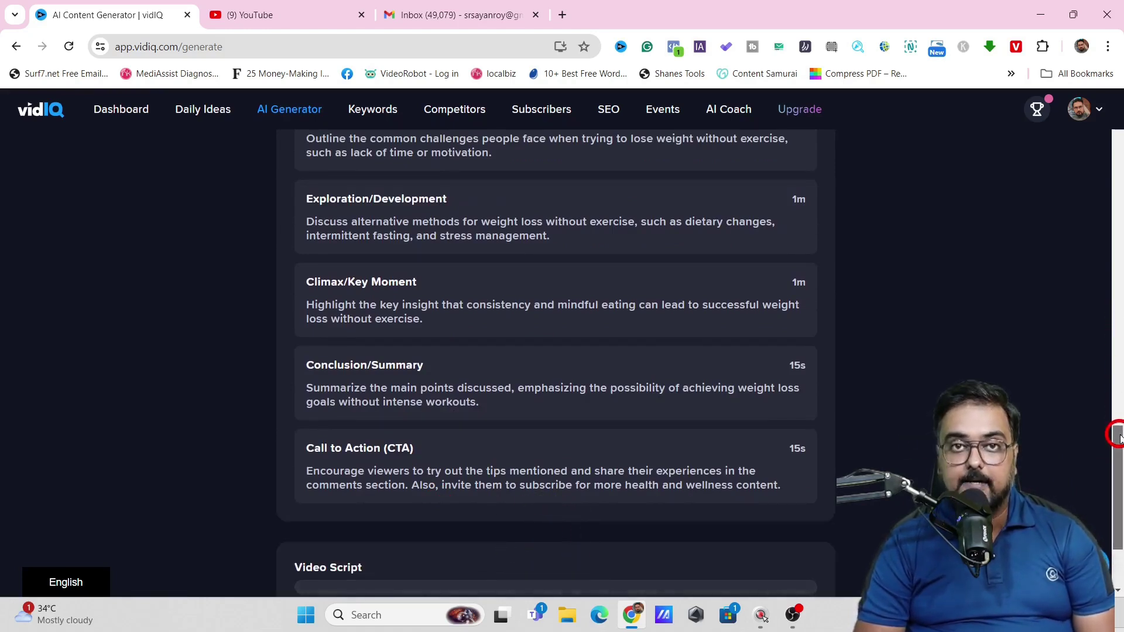
left_click_drag(1118, 431, 1119, 501)
scroll(1115, 462, "down", 5)
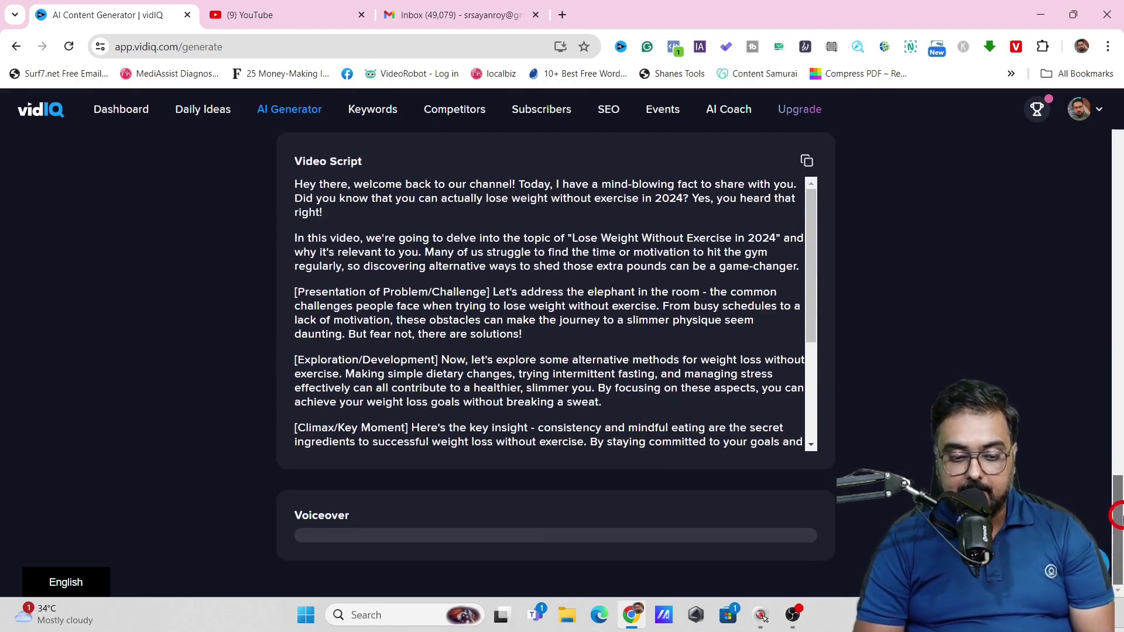
Copy the generated video script and play the beginning of its voiceover.
mouse_move(809, 211)
left_mouse_down()
mouse_move(811, 324)
mouse_move(810, 194)
left_mouse_up()
left_click(806, 162)
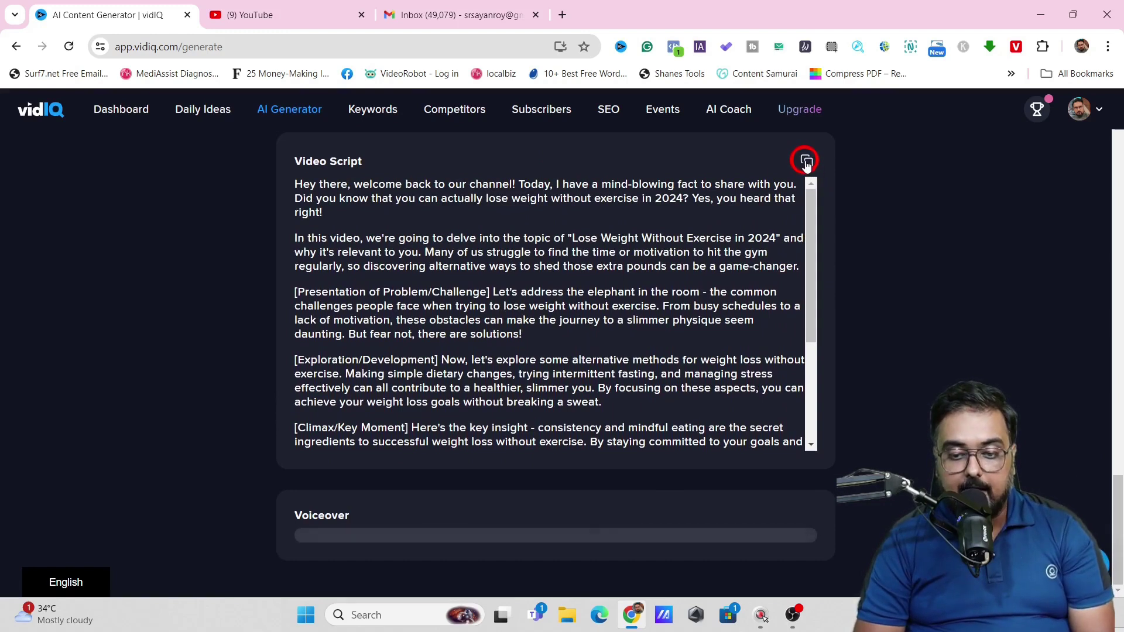
left_click(806, 161)
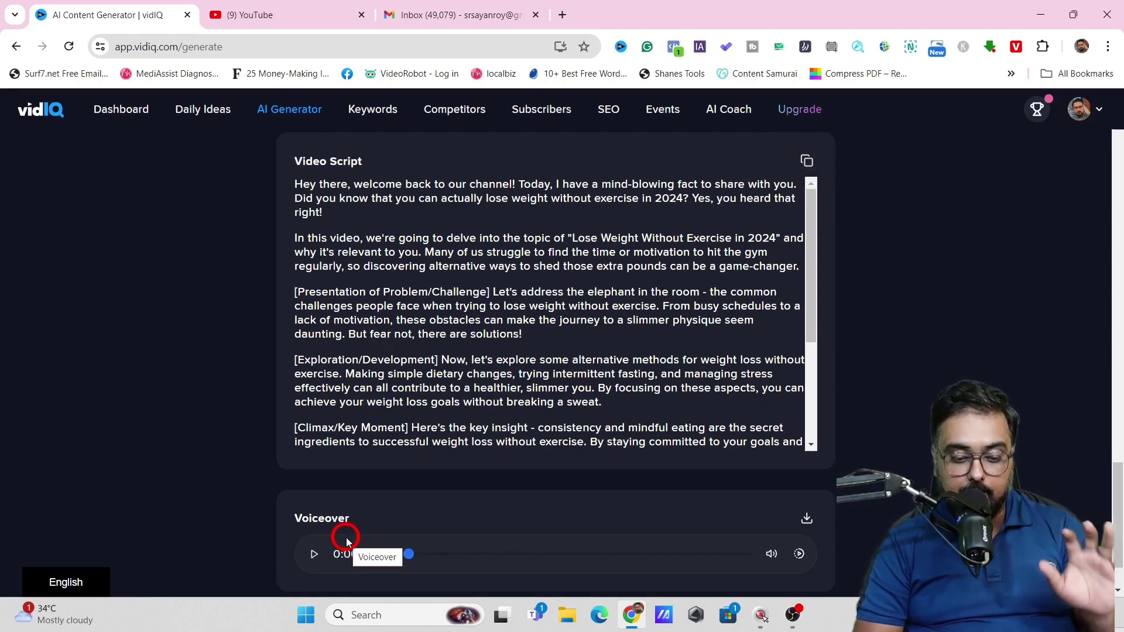
left_click(316, 554)
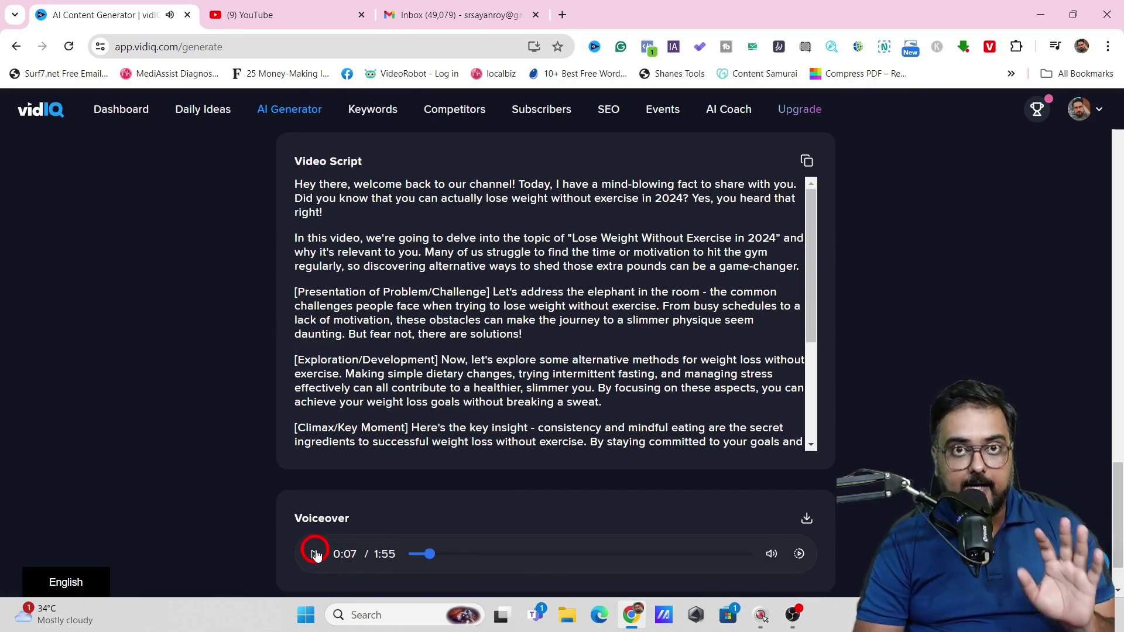
left_click_drag(1117, 472, 1119, 129)
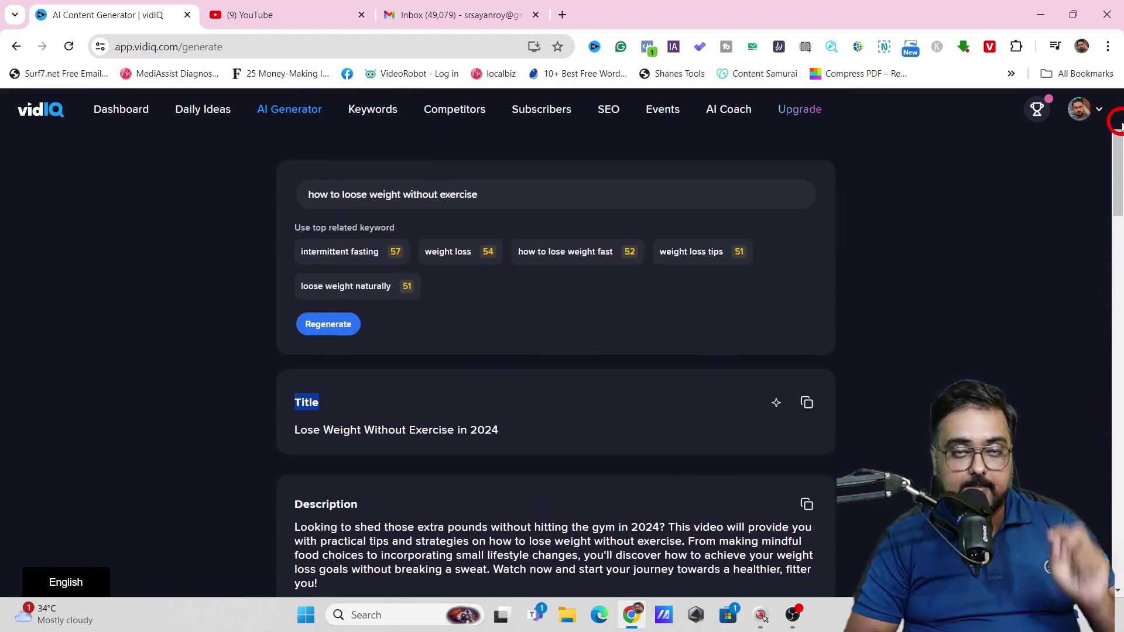
Ask the AI Coach "how to rank my videos" in Basic mode and read the full answer.
left_click(731, 112)
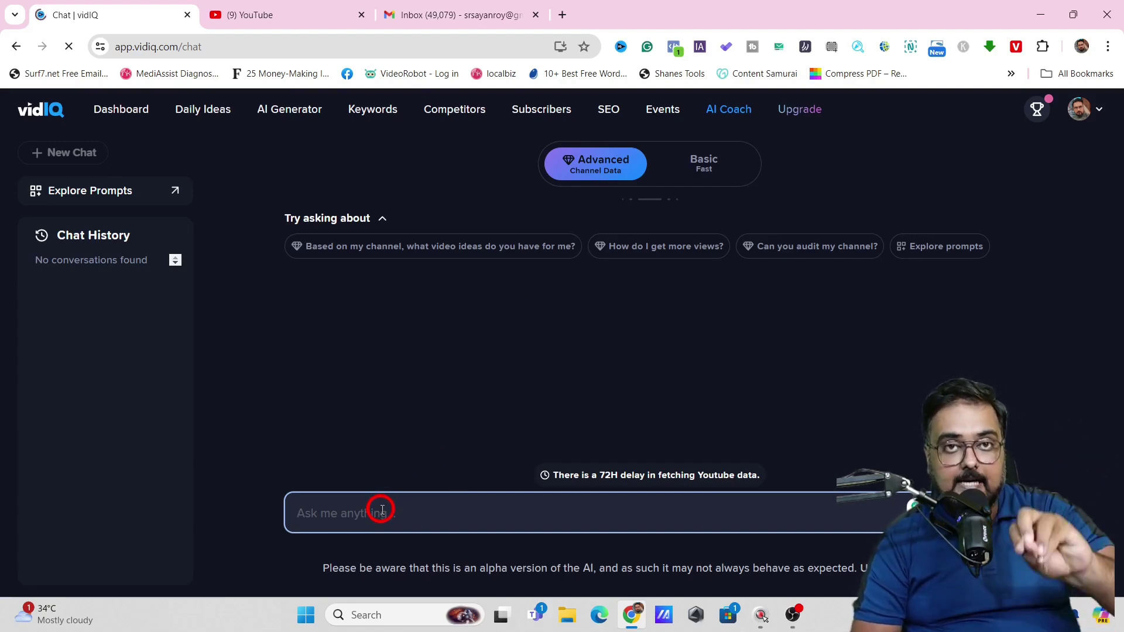
left_click(711, 171)
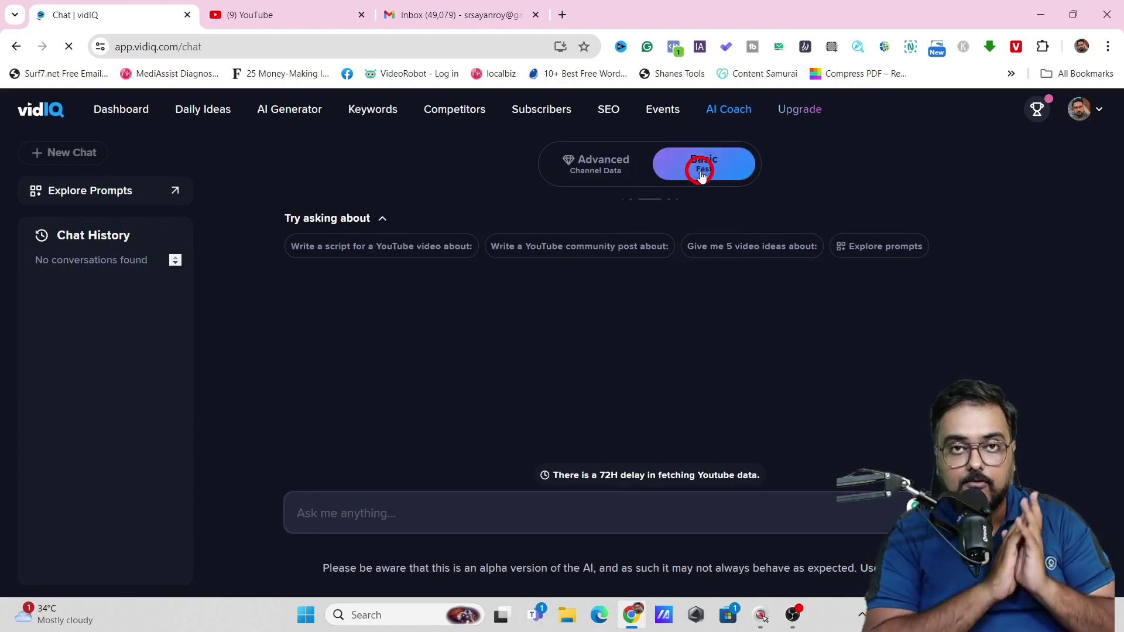
left_click(410, 522)
type("how to rank my videos")
key("Return")
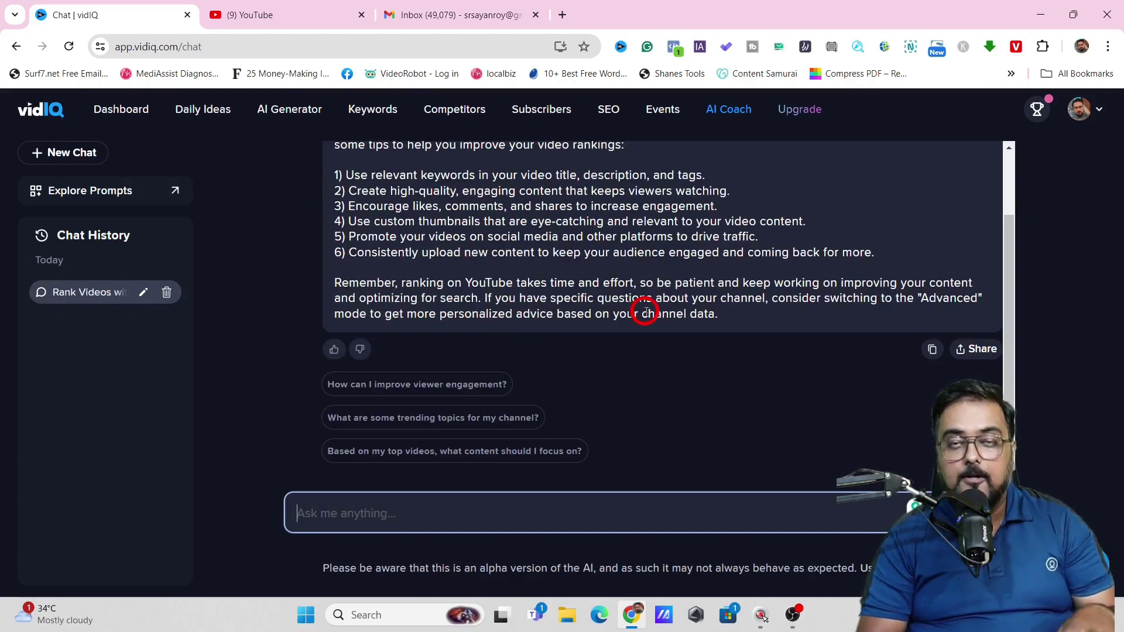
left_click_drag(1012, 249, 1011, 164)
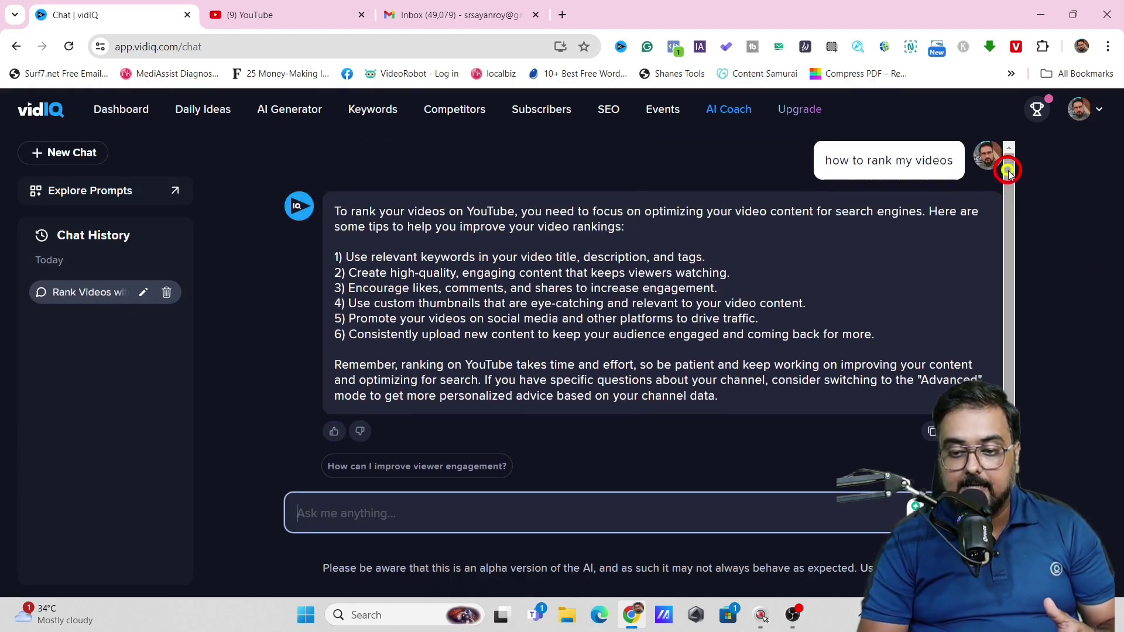
left_click(497, 223)
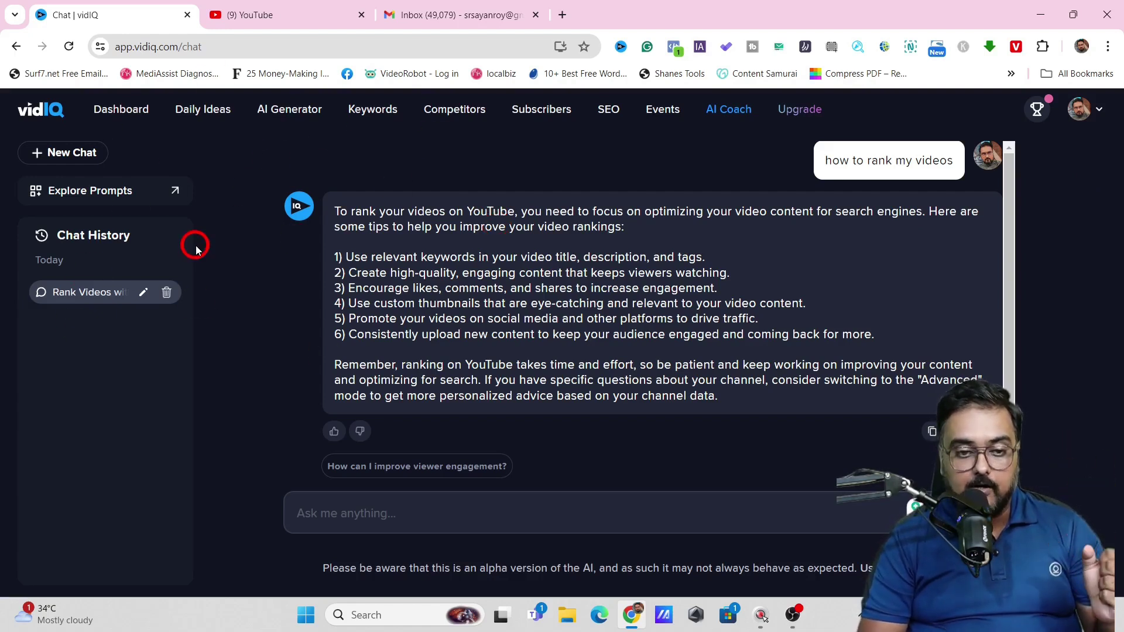
Switch to YouTube and open Trend Alerts from the vidIQ extension.
mouse_move(235, 18)
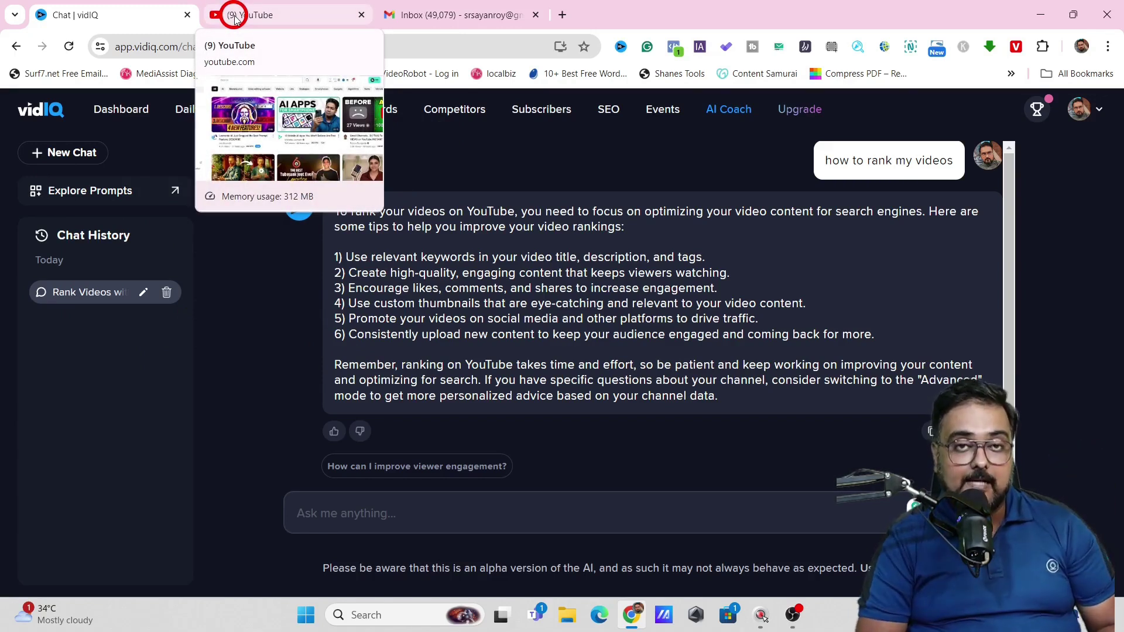
left_click(235, 18)
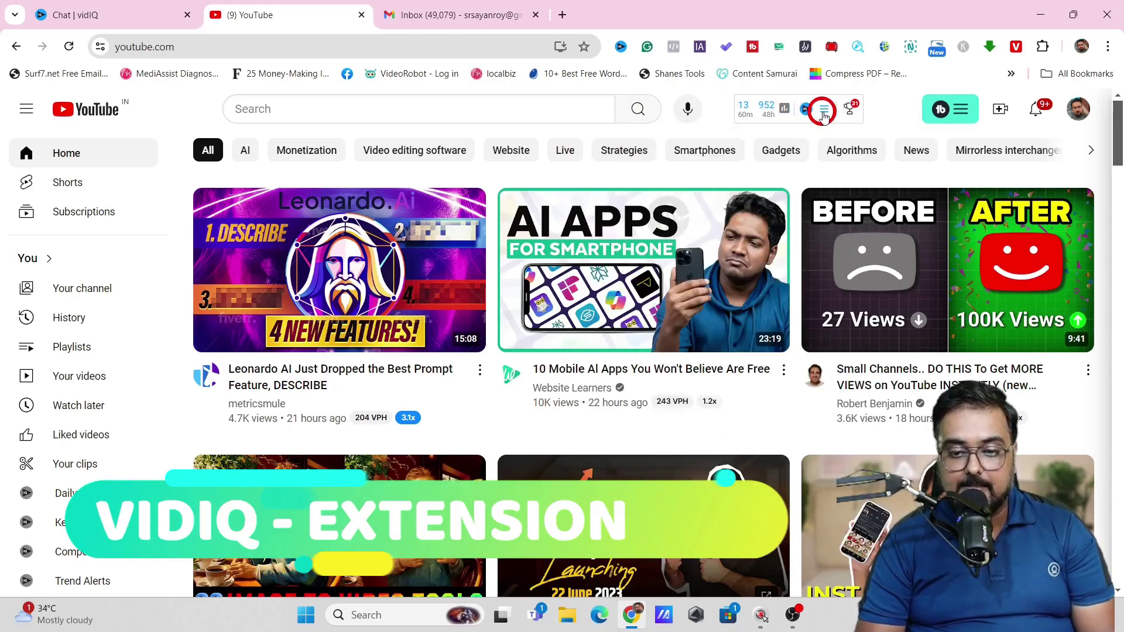
left_click(825, 111)
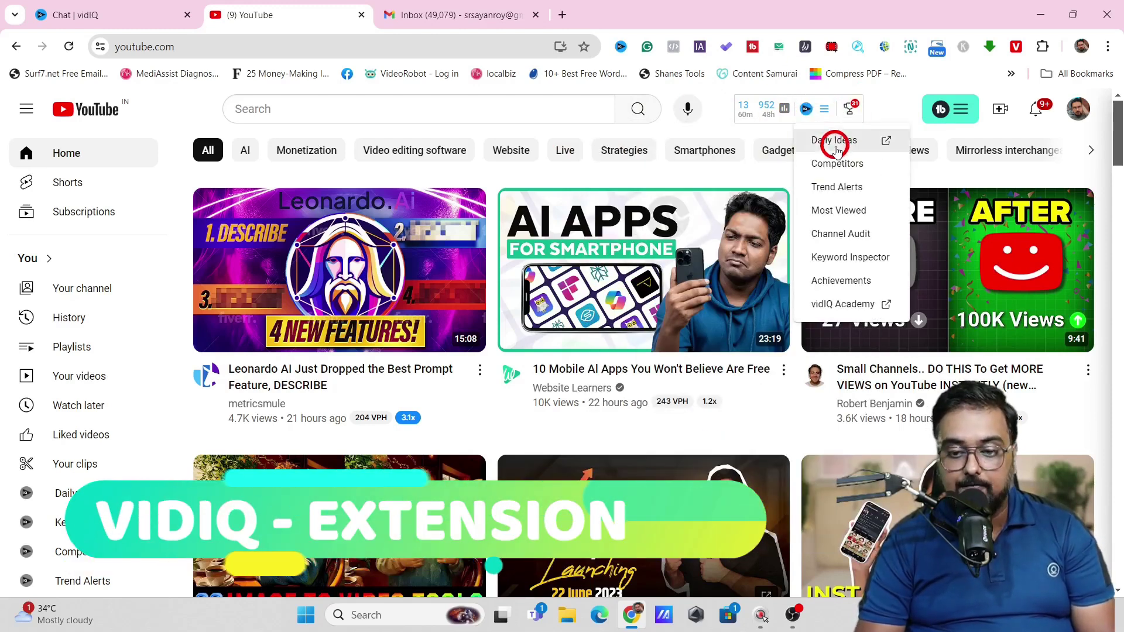
left_click(851, 166)
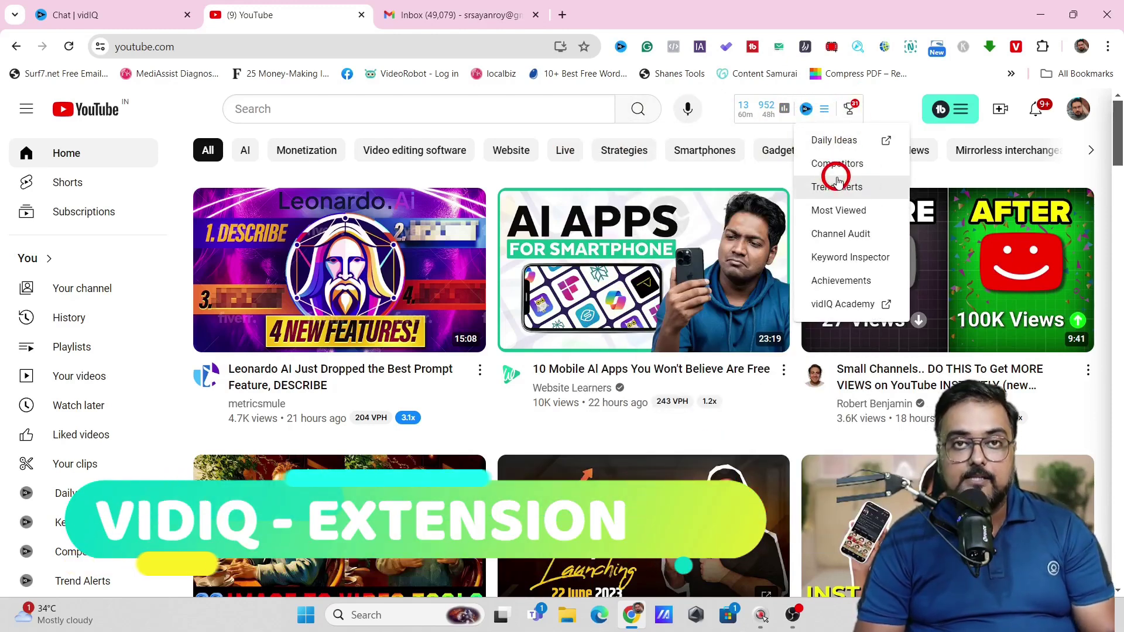
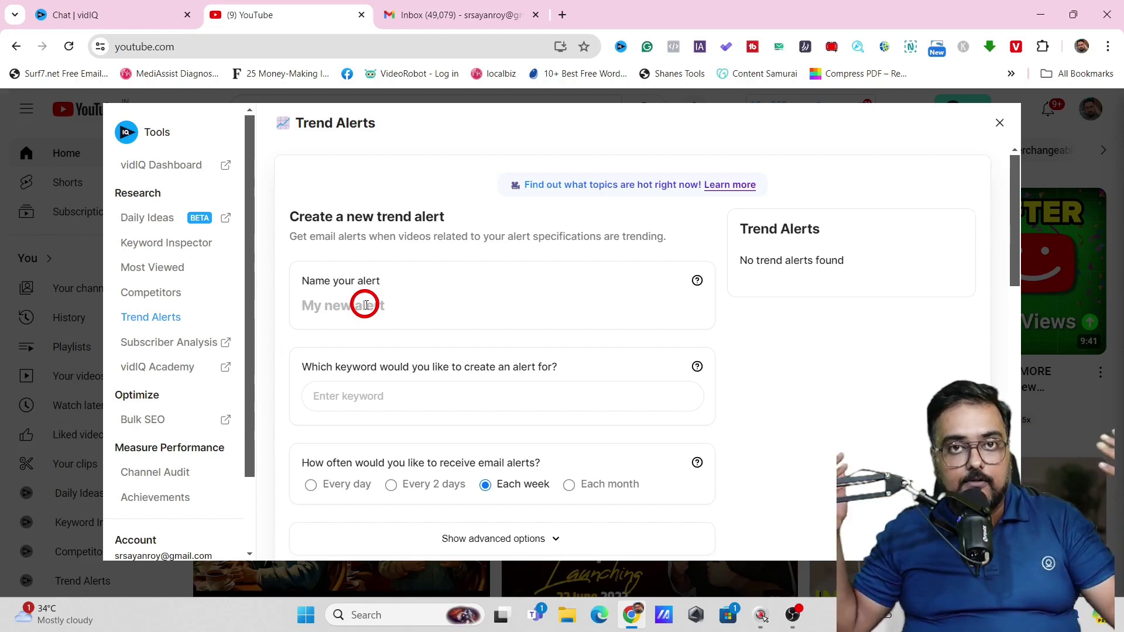
Name the new trend alert "ai tool watch" and enter "ai tool" as its keyword.
left_click(366, 305)
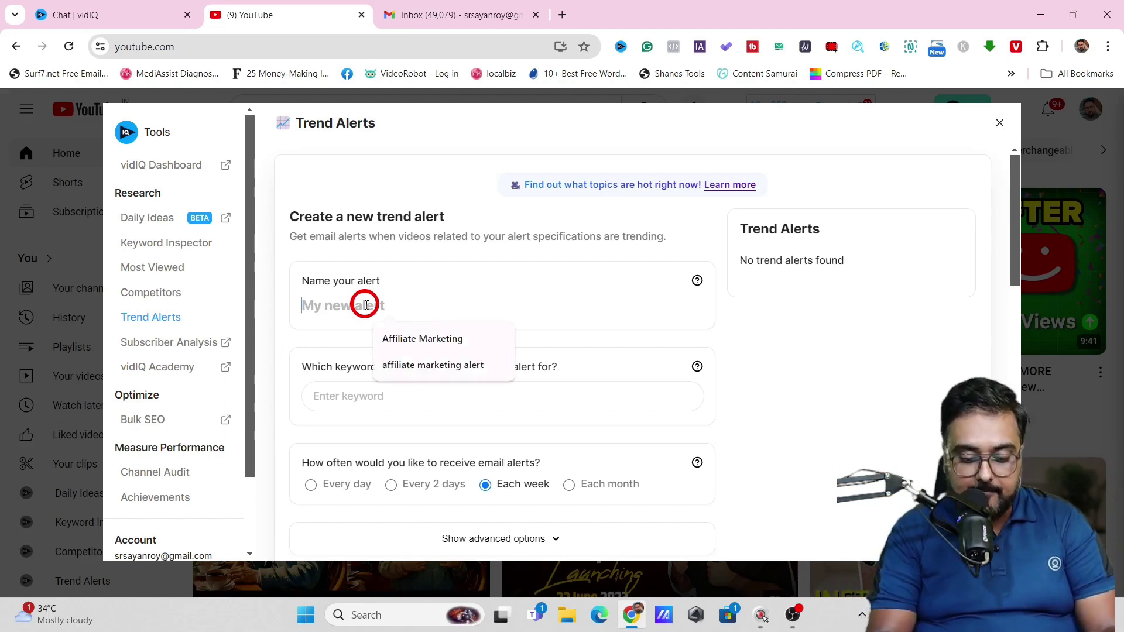
type("ai tool watch")
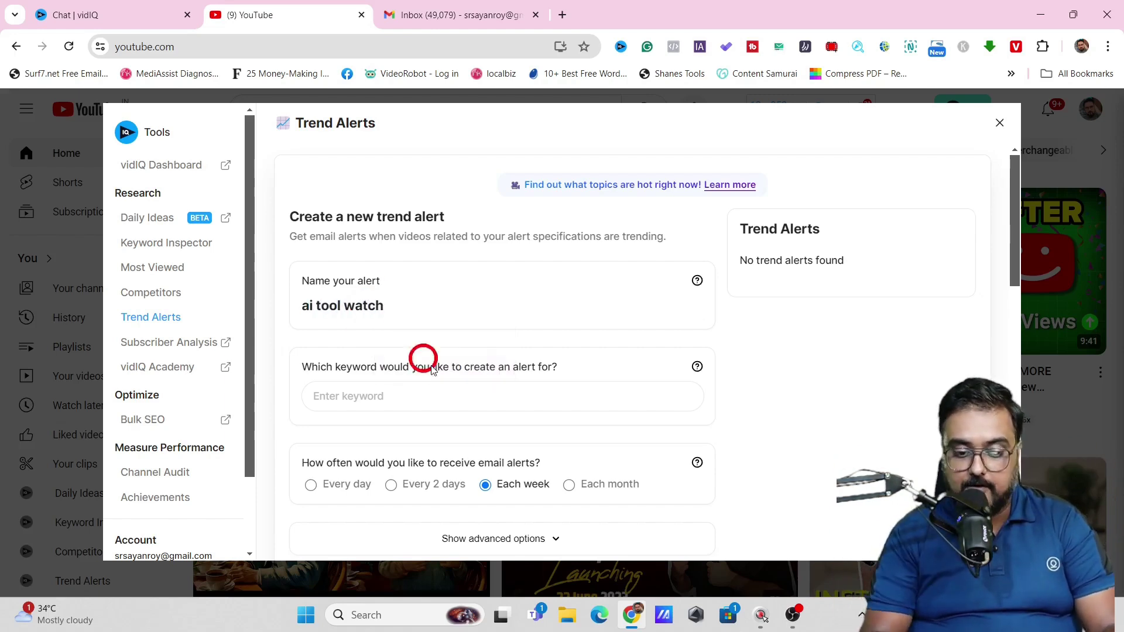
left_click(406, 397)
type("ai tool")
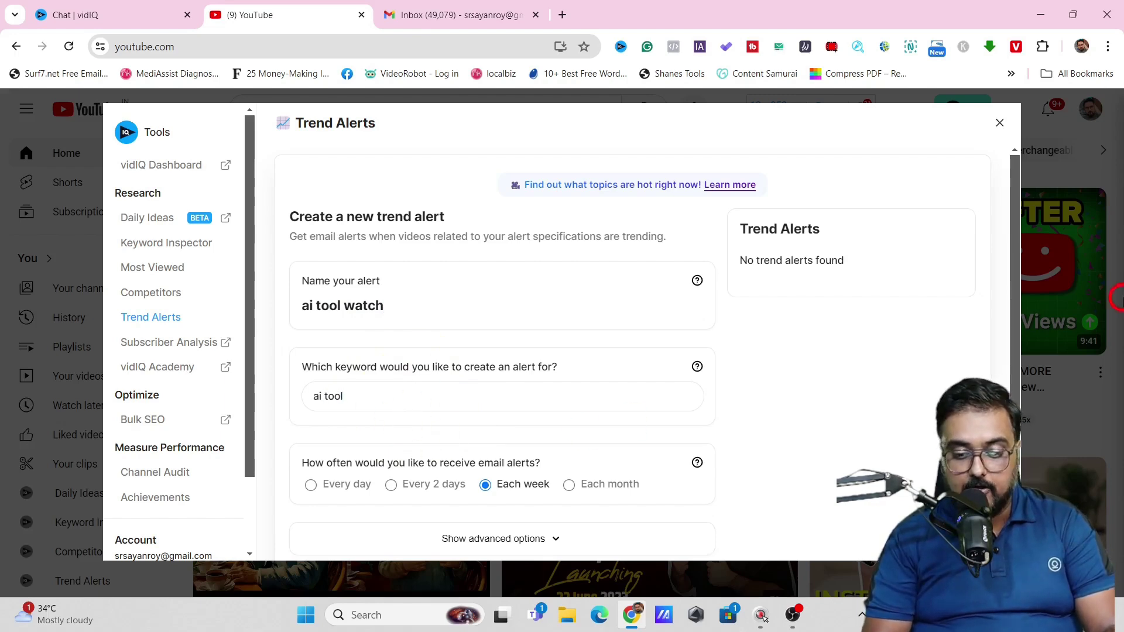
Set the alert's email frequency to Every day, look through its advanced options and leave Trend Alerts without saving.
scroll(439, 427, "down", 5)
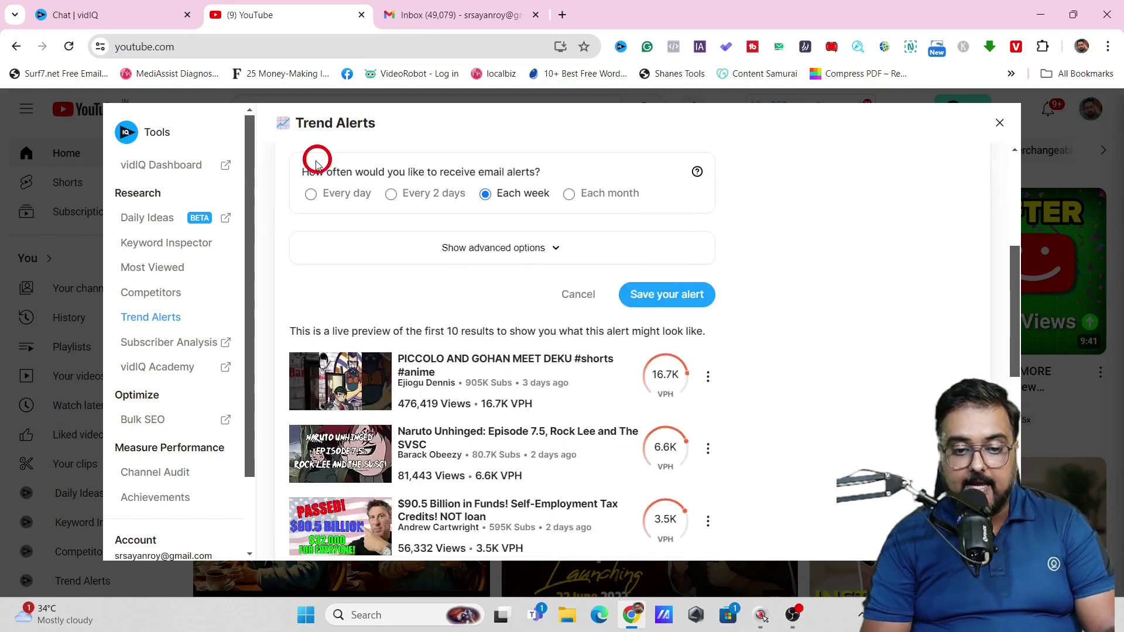
left_click(309, 194)
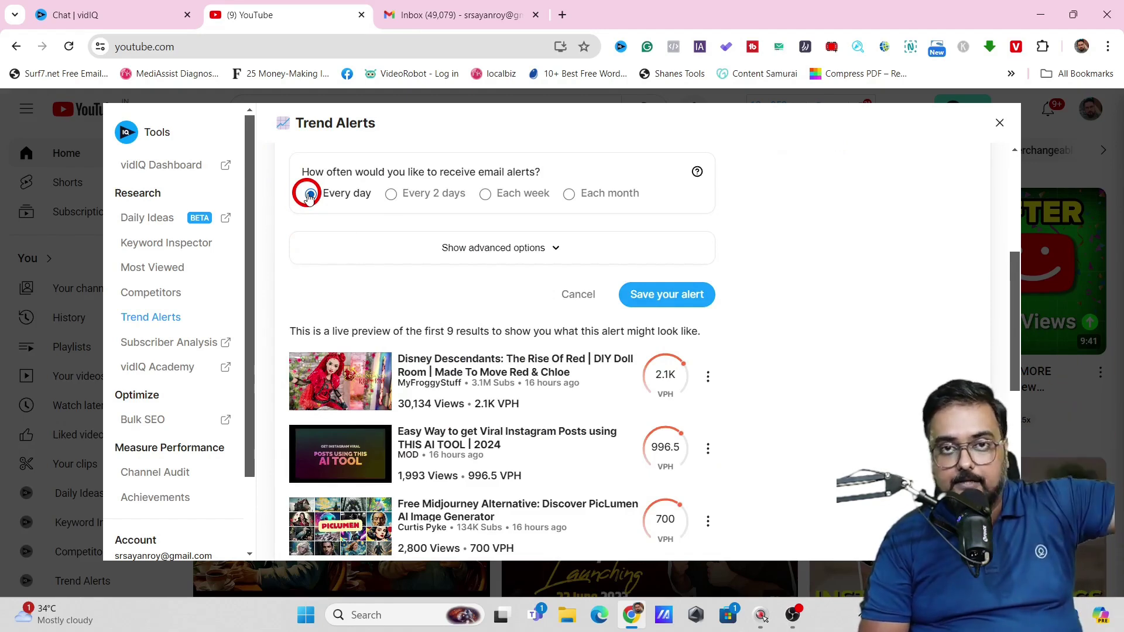
left_click(524, 240)
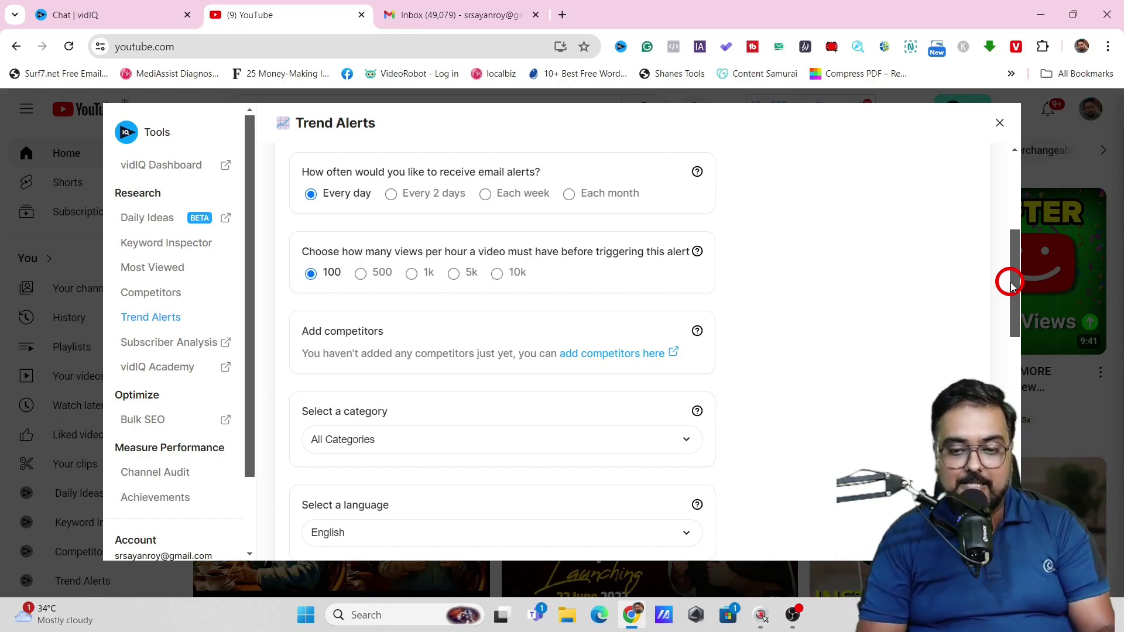
left_click(1000, 121)
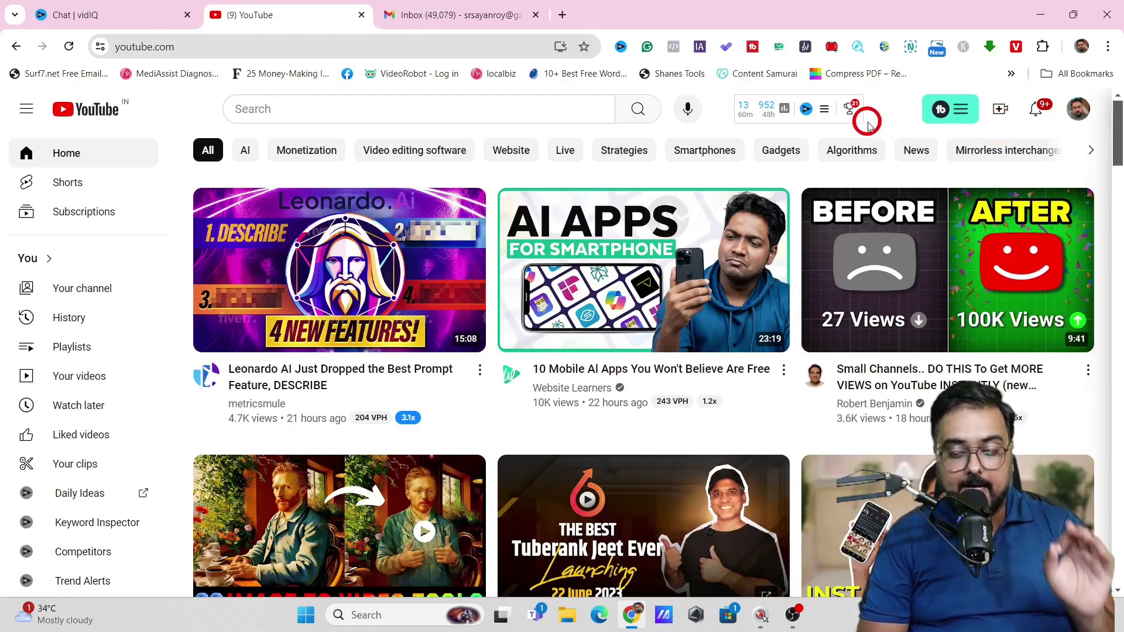
Open the Channel Audit and examine the Content to Double Down On columns, from views per hour to subscribers gained.
left_click(823, 110)
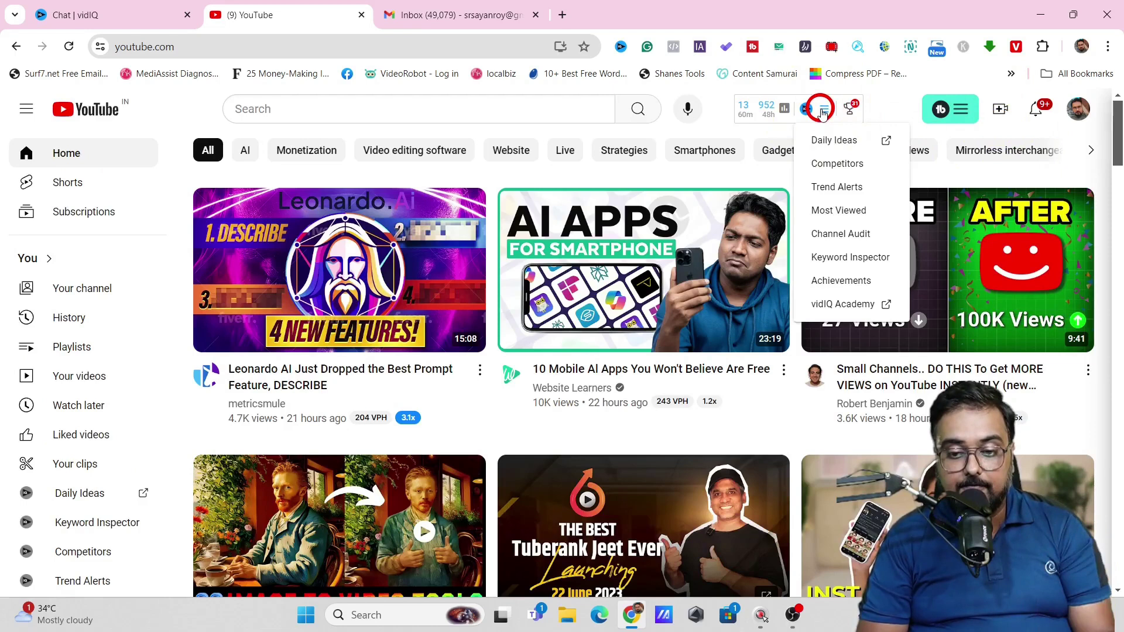
left_click(826, 240)
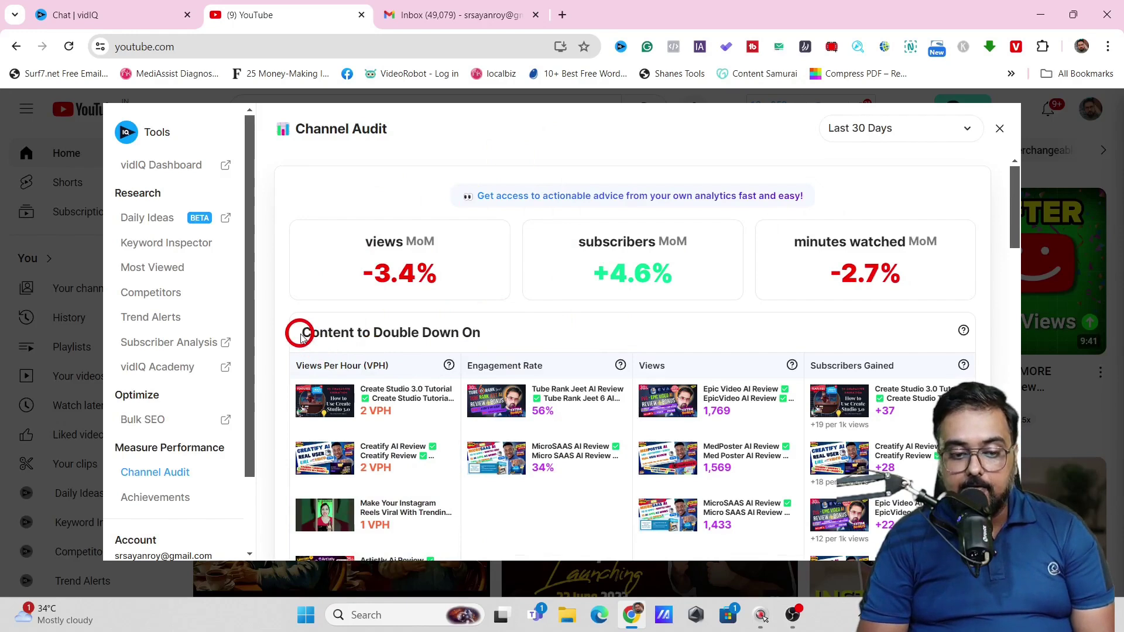
left_click_drag(301, 332, 494, 329)
left_click_drag(389, 366, 295, 368)
left_click_drag(533, 367, 504, 364)
left_click_drag(683, 366, 620, 369)
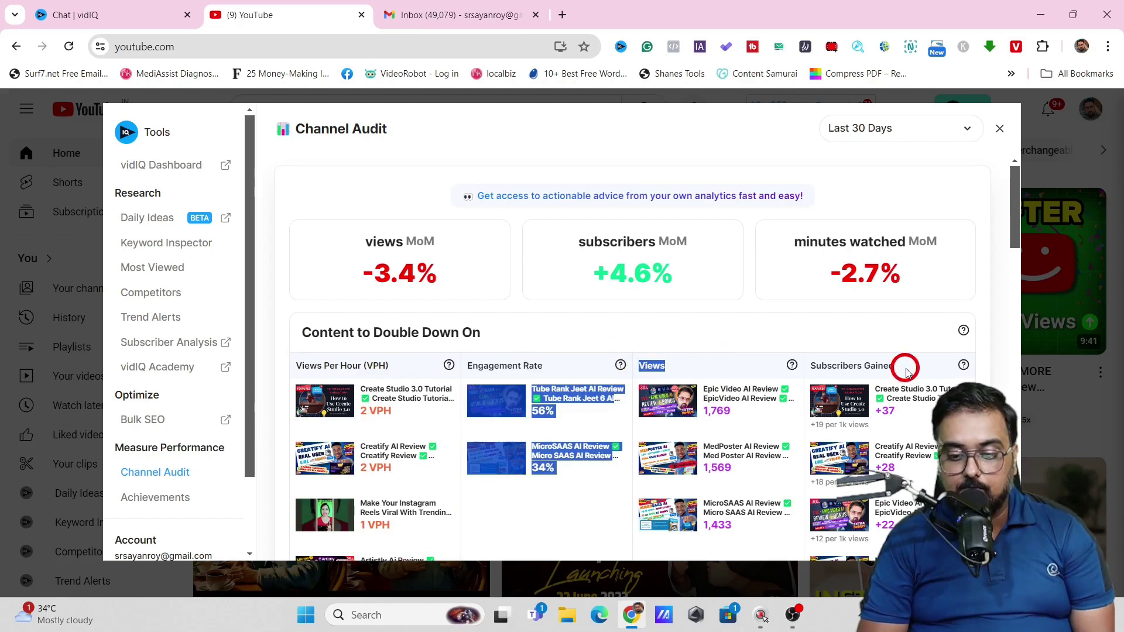
left_click_drag(897, 367, 821, 366)
Review the audit's Content That Could Use Work, average metrics and Items to Improve Upon, and close the audit.
left_click_drag(1014, 208, 1019, 448)
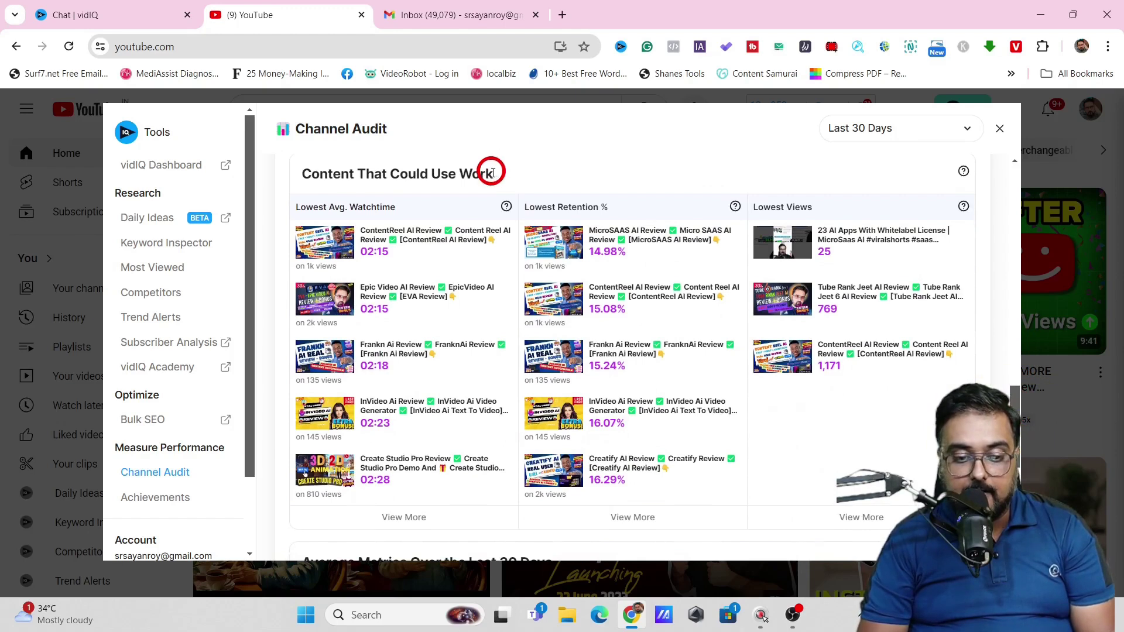
left_click_drag(498, 178, 300, 183)
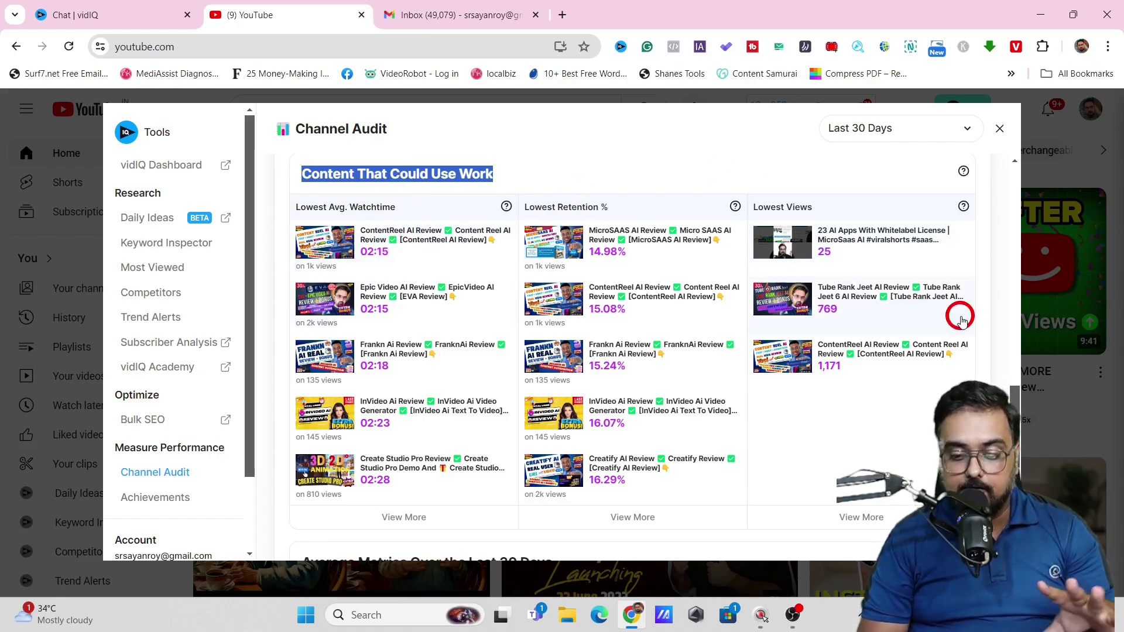
scroll(633, 358, "down", 4)
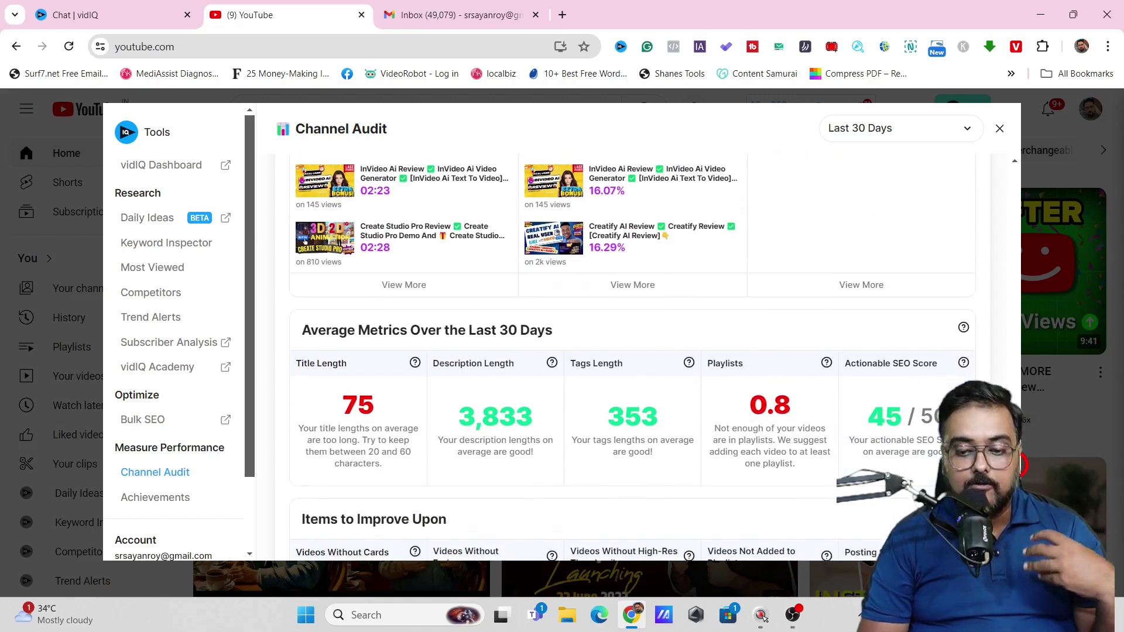
scroll(948, 269, "down", 2)
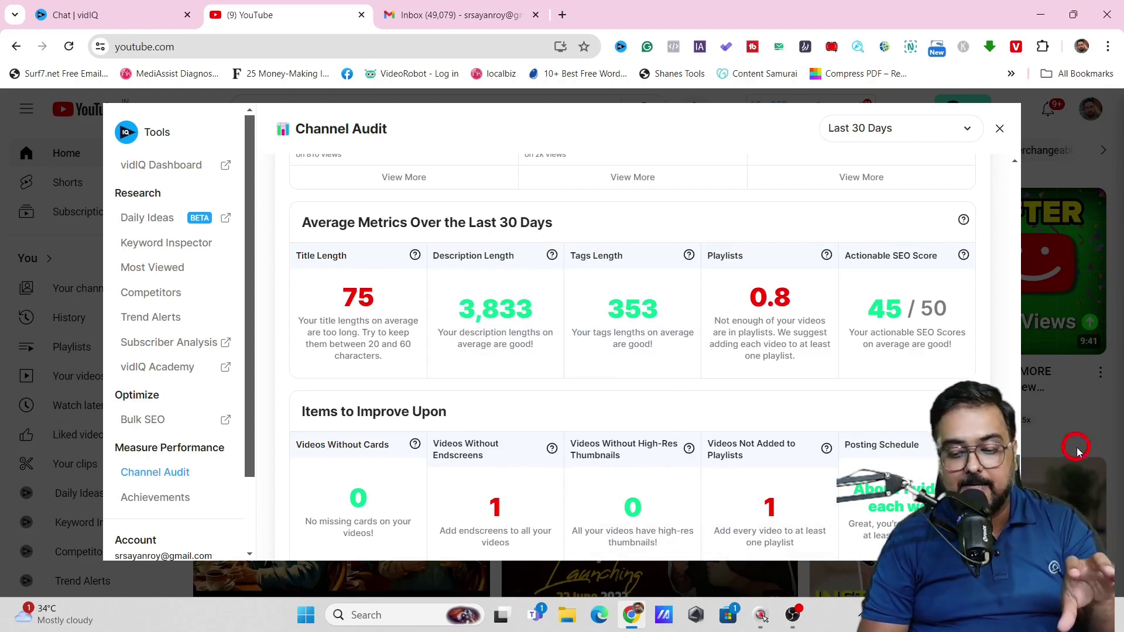
left_click_drag(1019, 474, 999, 162)
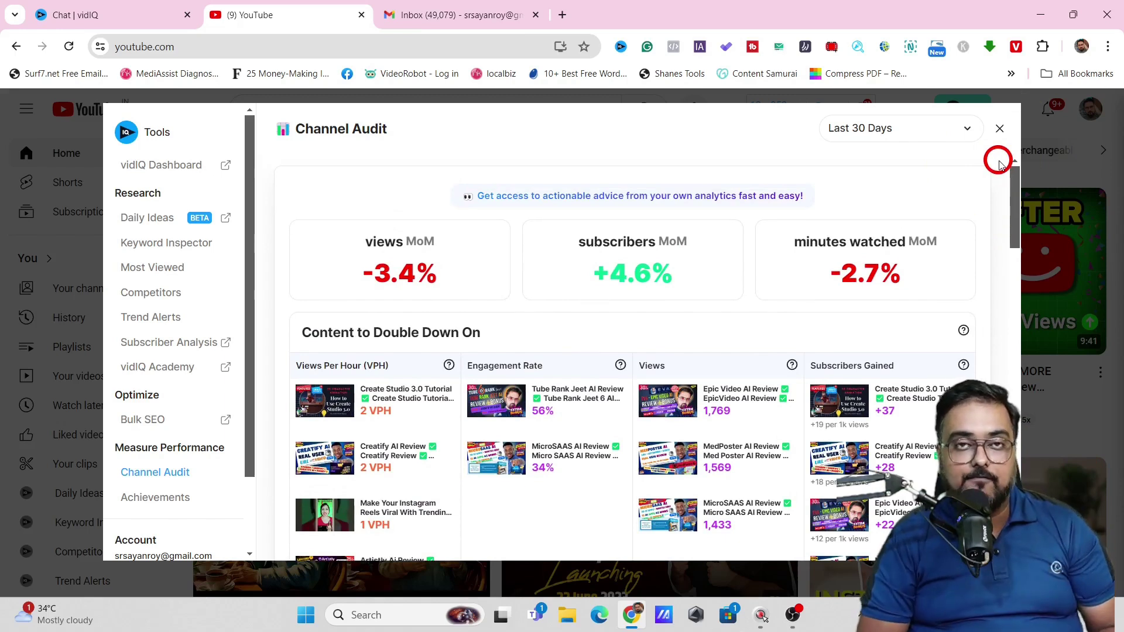
left_click(1000, 129)
left_click(825, 111)
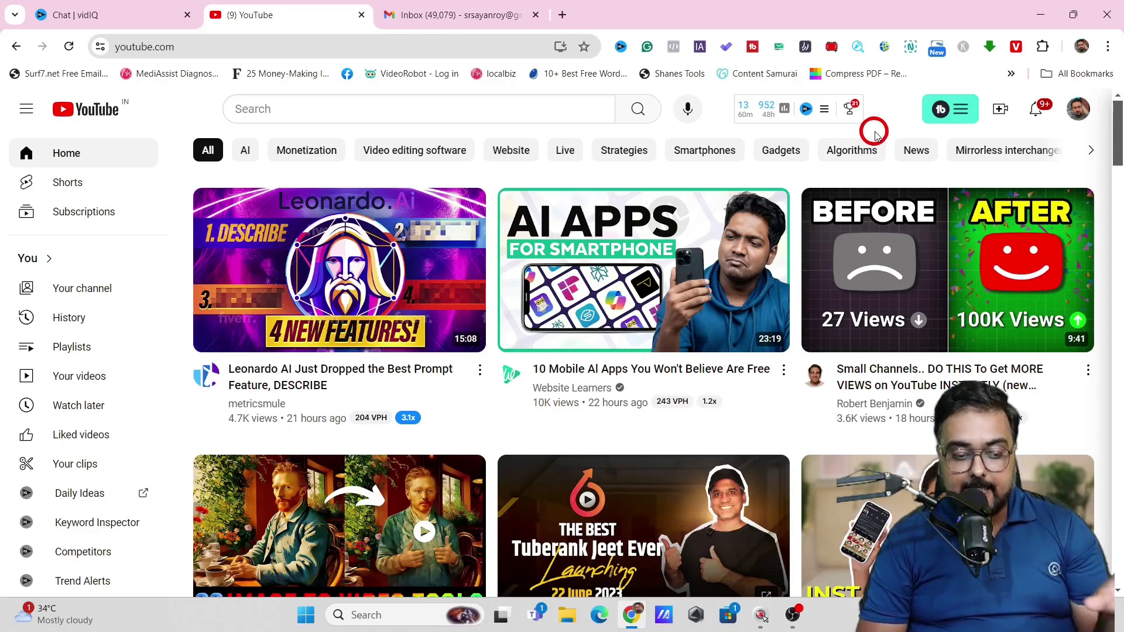
Open the video "Leonardo AI Just Dropped the Best Prompt Feature, DESCRIBE" from the home feed and pause it.
mouse_move(331, 315)
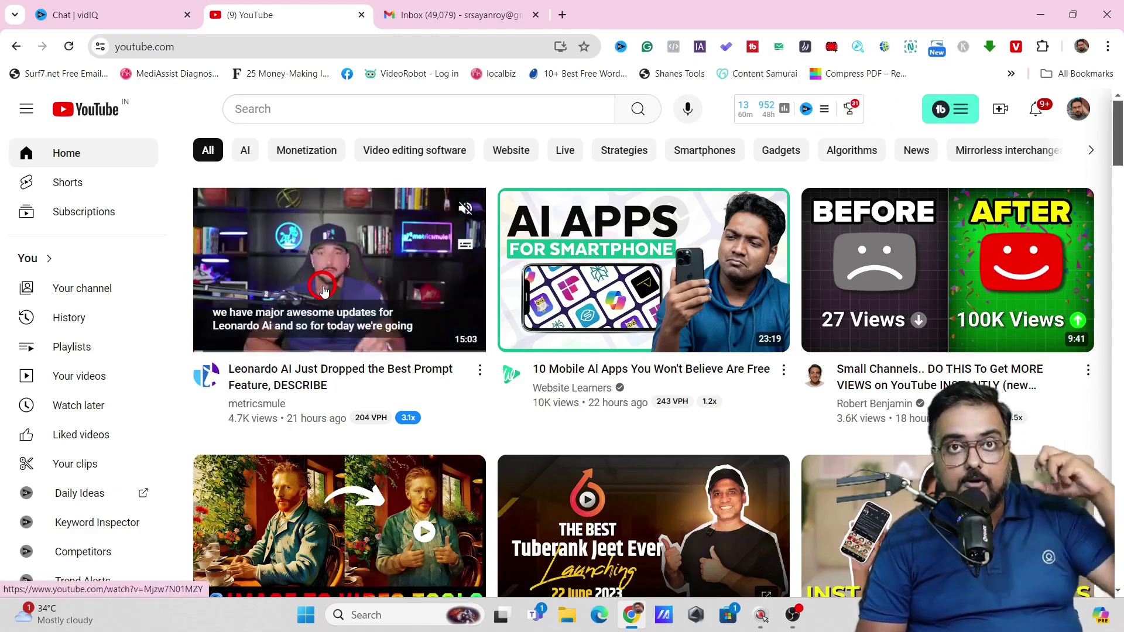
left_click(313, 283)
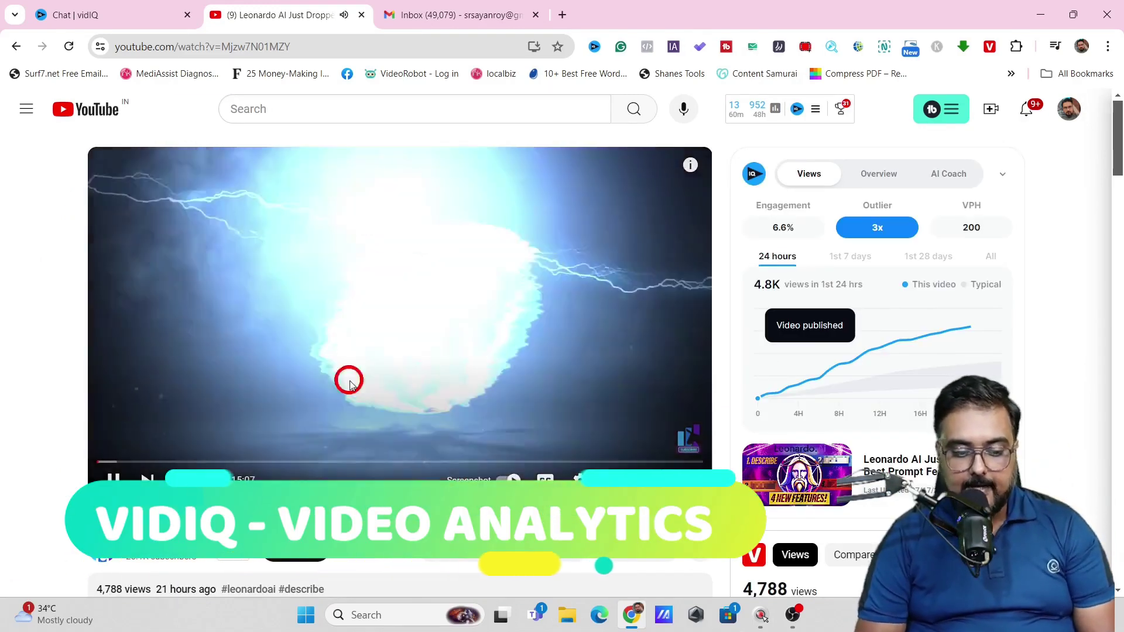
left_click(113, 479)
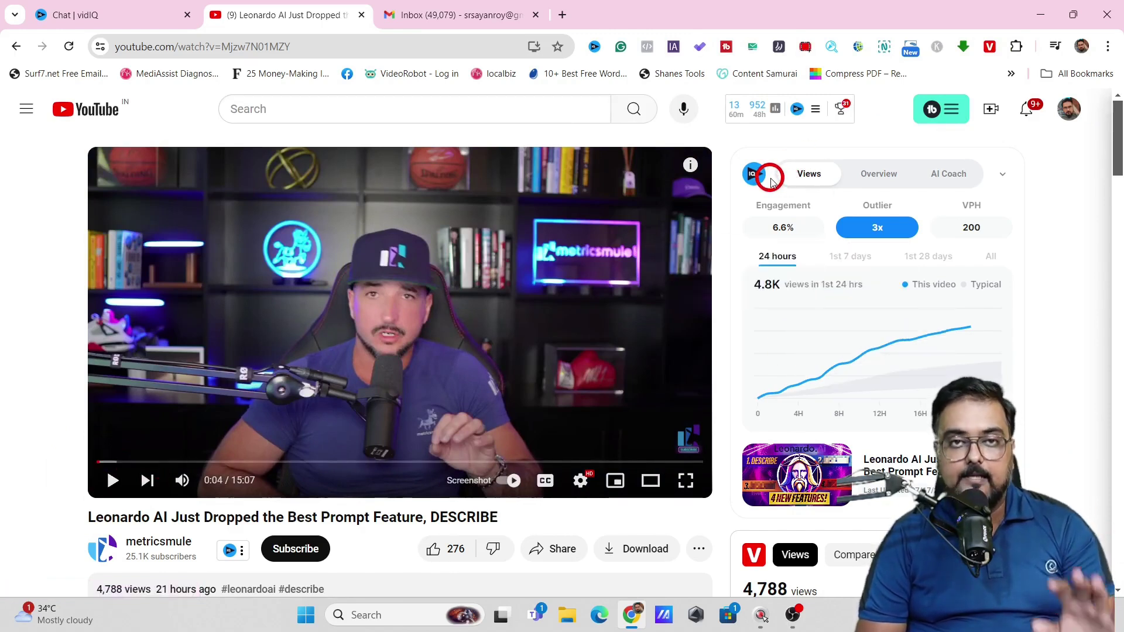
Examine the video's engagement rate and the channel overview in the vidIQ analytics, and return to the Views statistics.
mouse_move(766, 218)
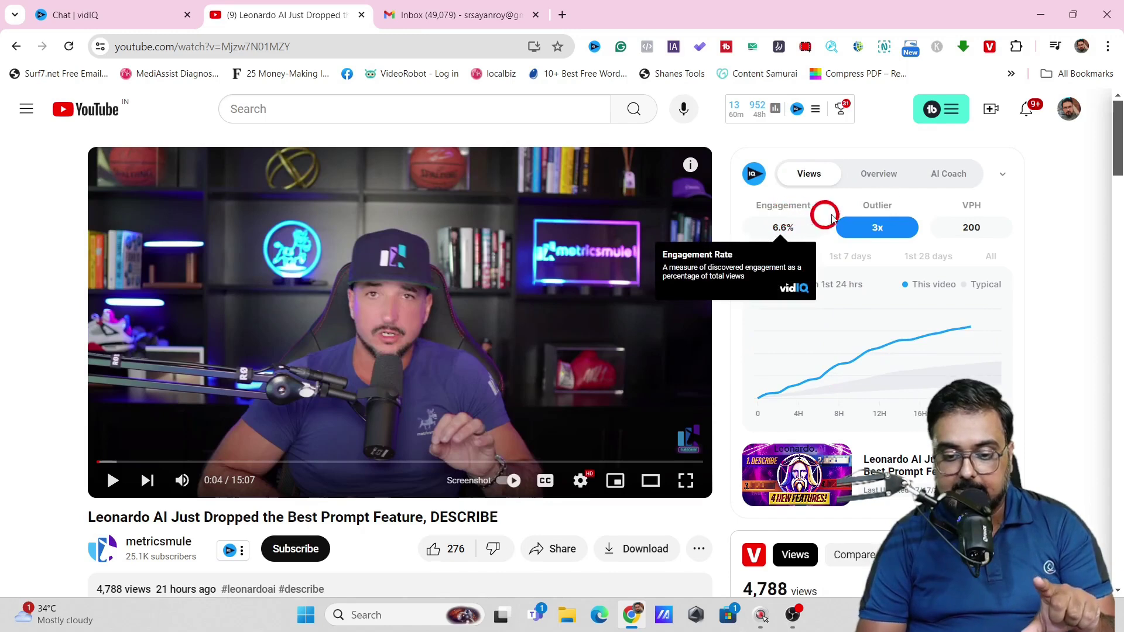
left_click(880, 175)
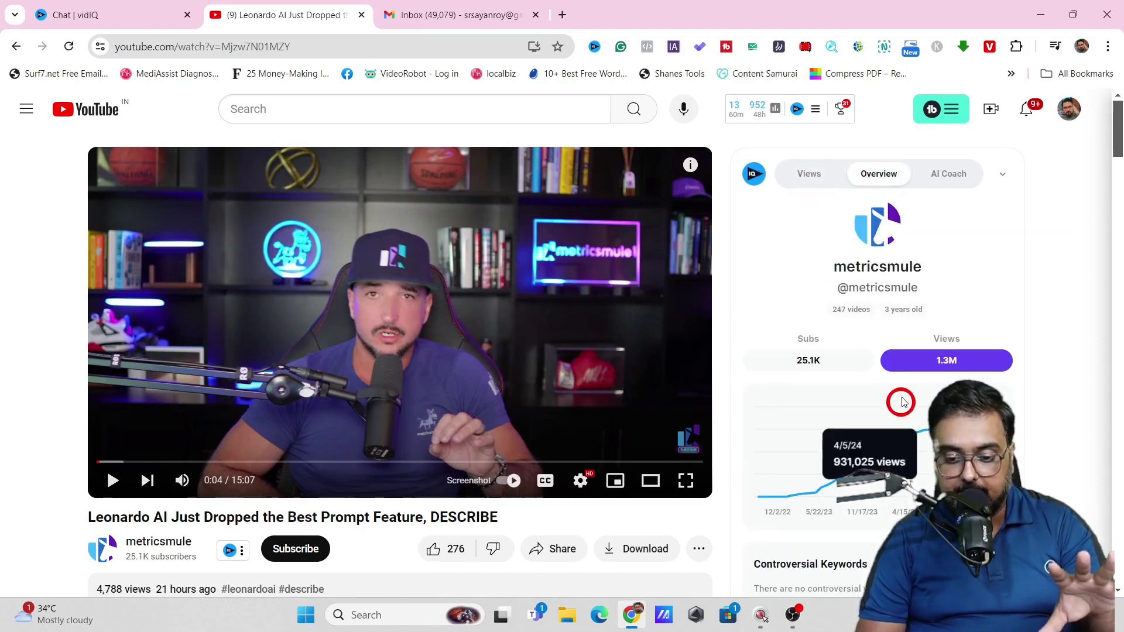
left_click(808, 173)
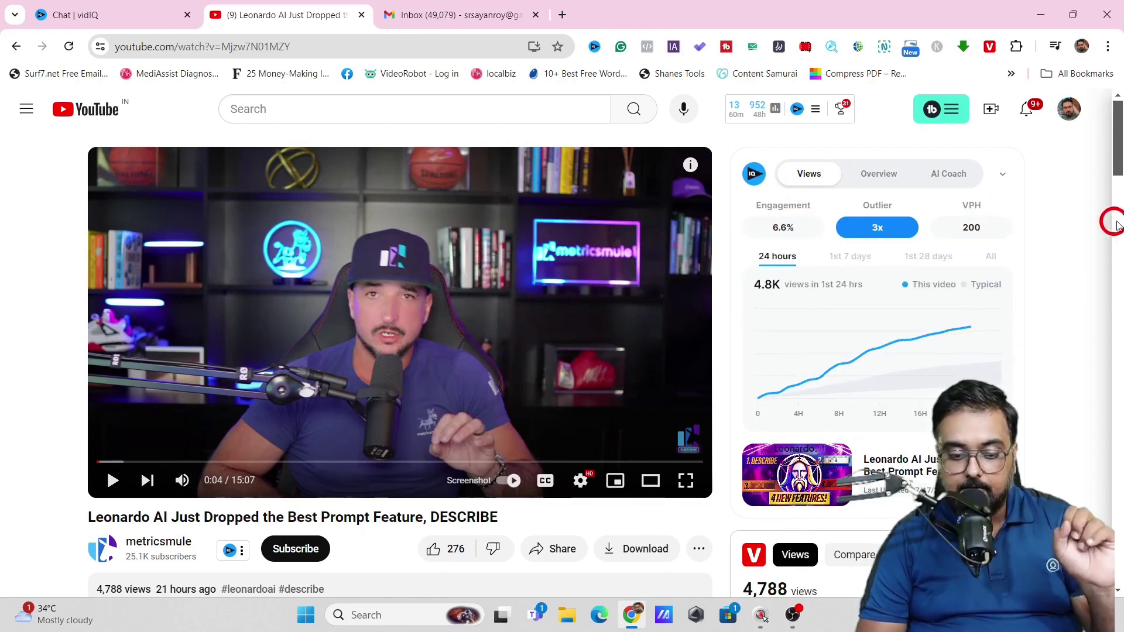
left_click_drag(1119, 163, 778, 241)
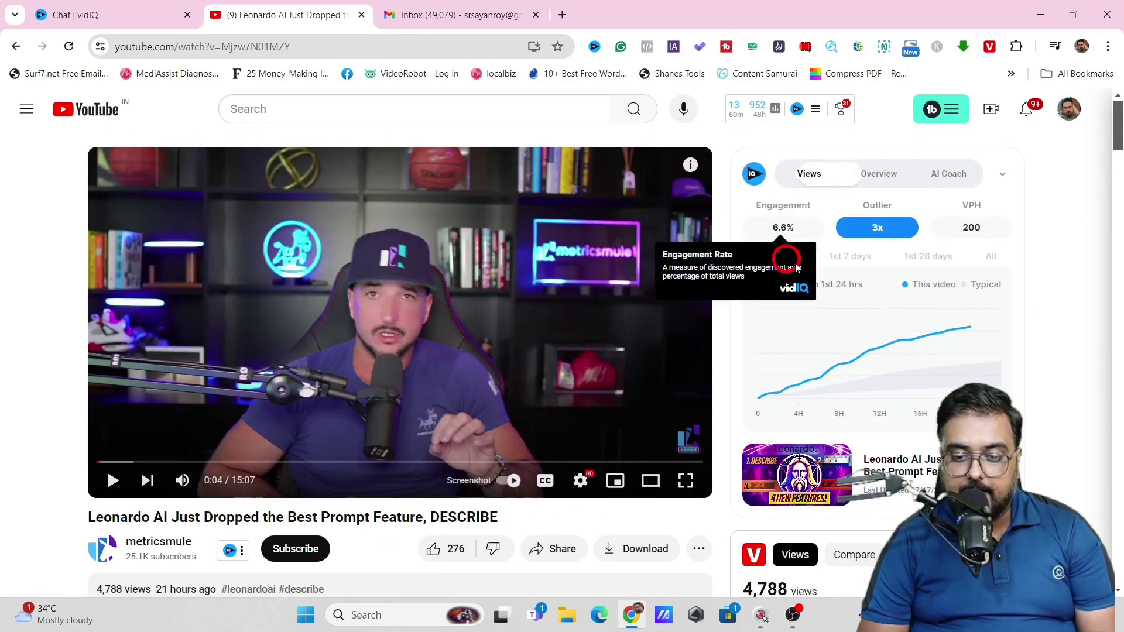